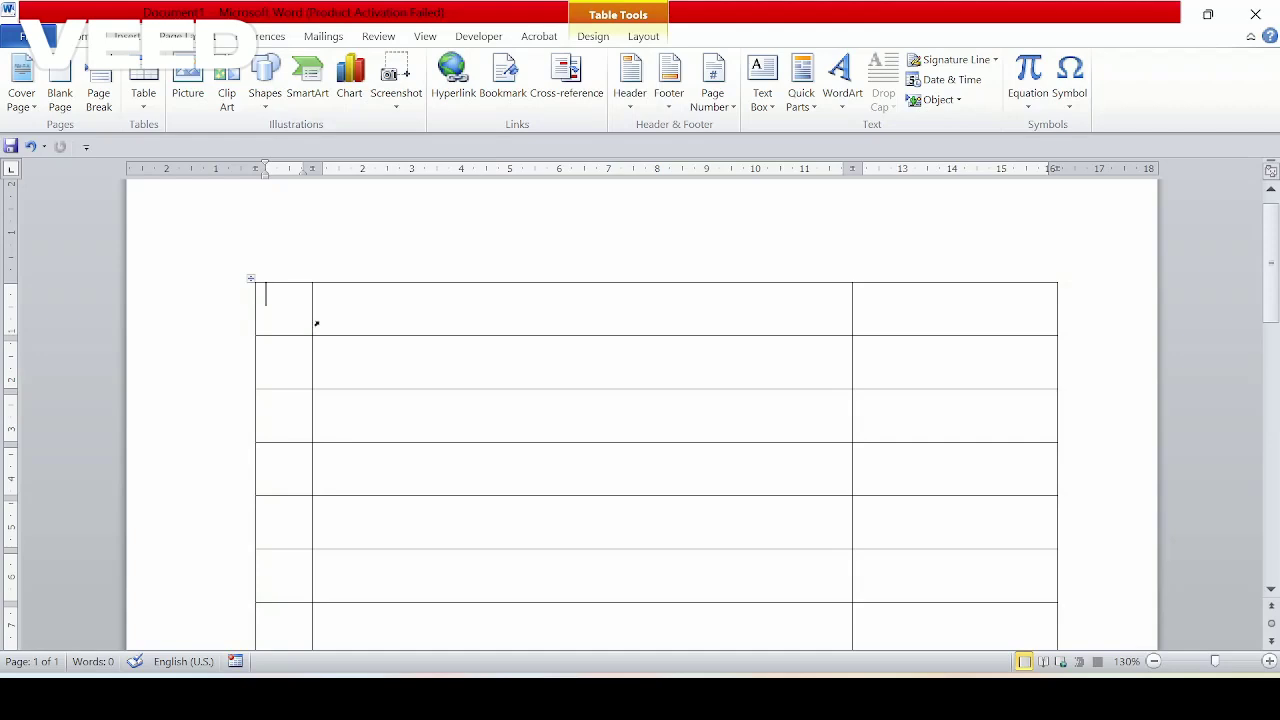
Enter the column headings S.no, Particulars and Amount in the table's first row
{"action": "type", "text": "S.no"}
{"action": "key", "text": "Tab"}
{"action": "type", "text": "Pa"}
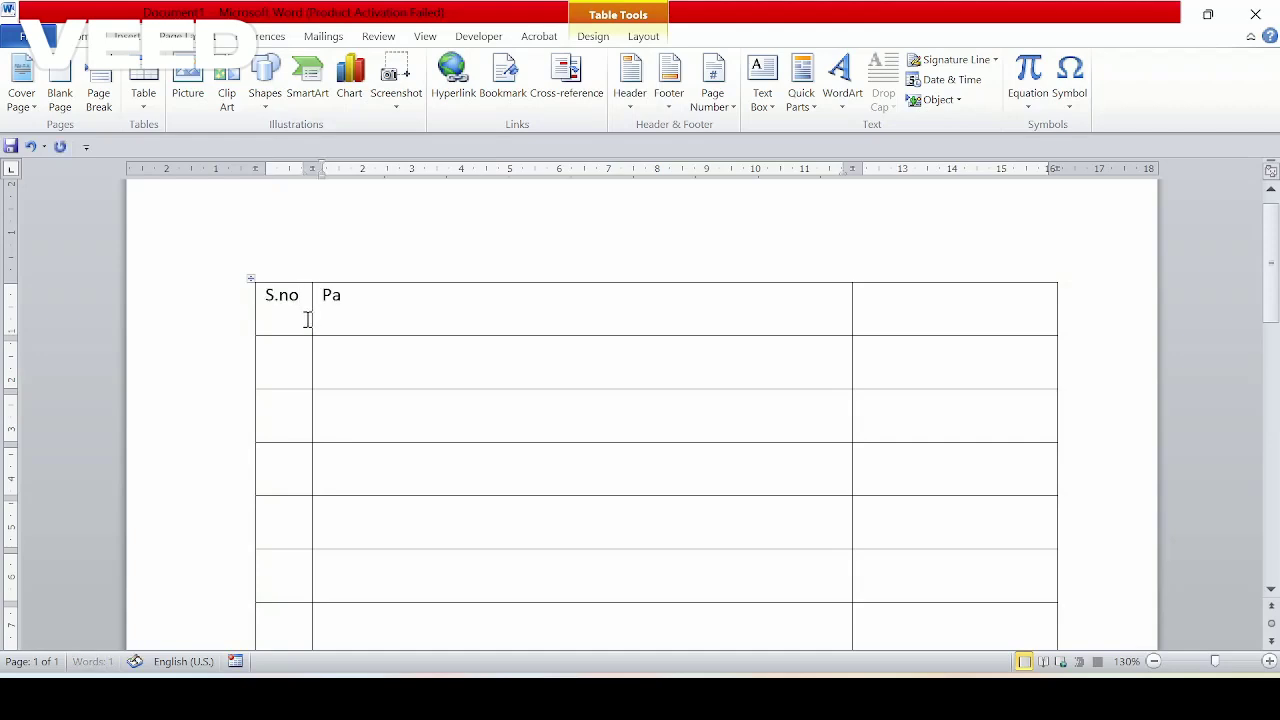
{"action": "type", "text": "rticulars"}
{"action": "key", "text": "Tab"}
{"action": "type", "text": "Amount"}
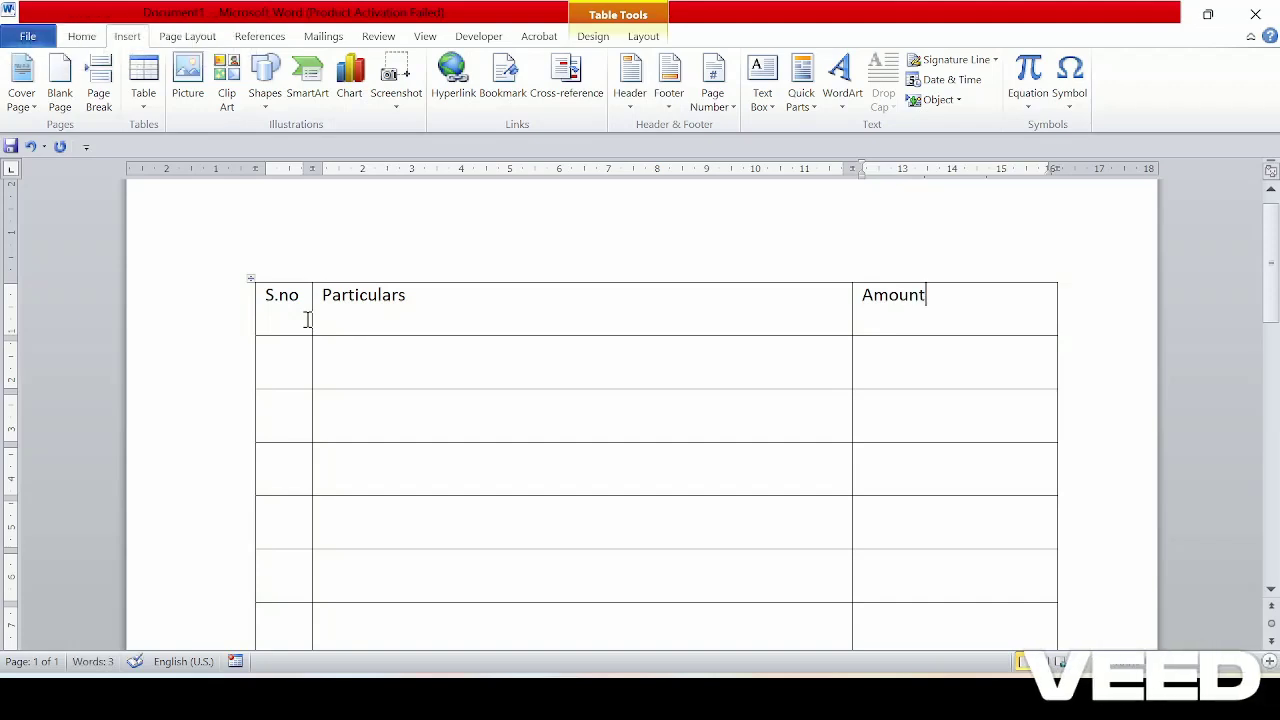
Fill the second table row with serial number 1, Furniture A/c and the amount 25000
{"action": "key", "text": "Tab"}
{"action": "type", "text": "1"}
{"action": "key", "text": "Tab"}
{"action": "type", "text": "furniture A"}
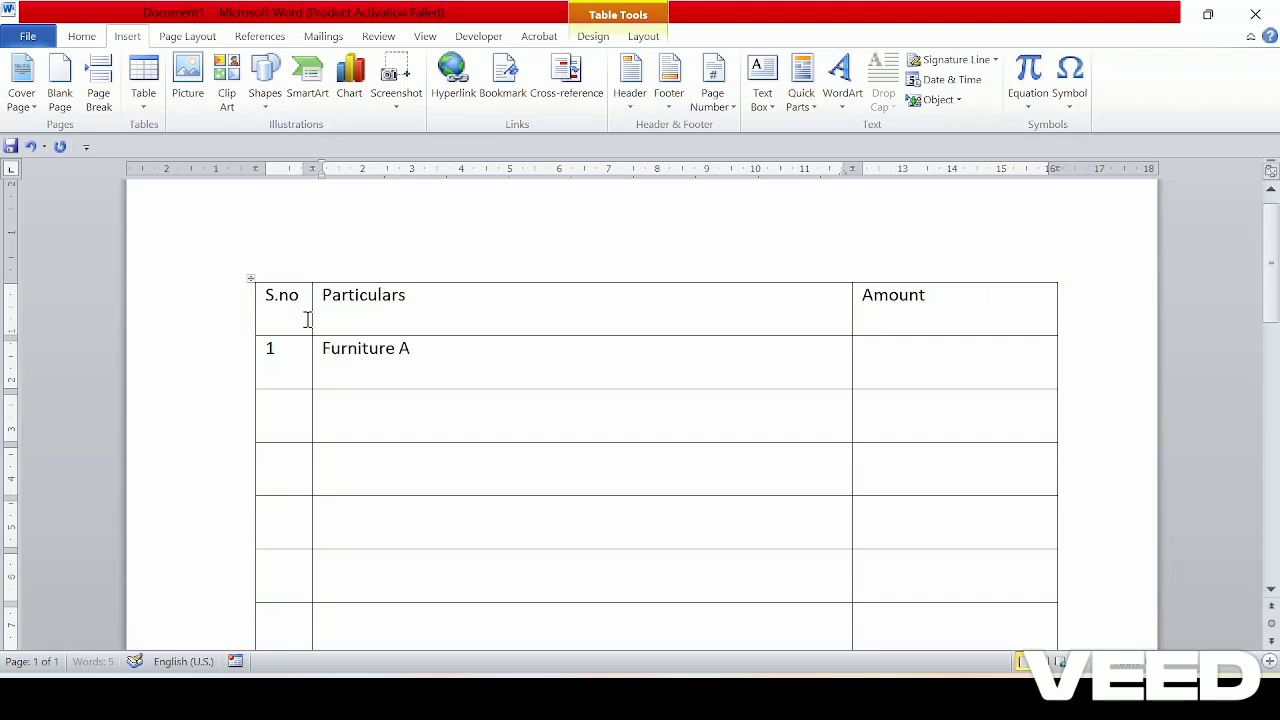
{"action": "type", "text": "/c"}
{"action": "key", "text": "Tab"}
{"action": "type", "text": "25000"}
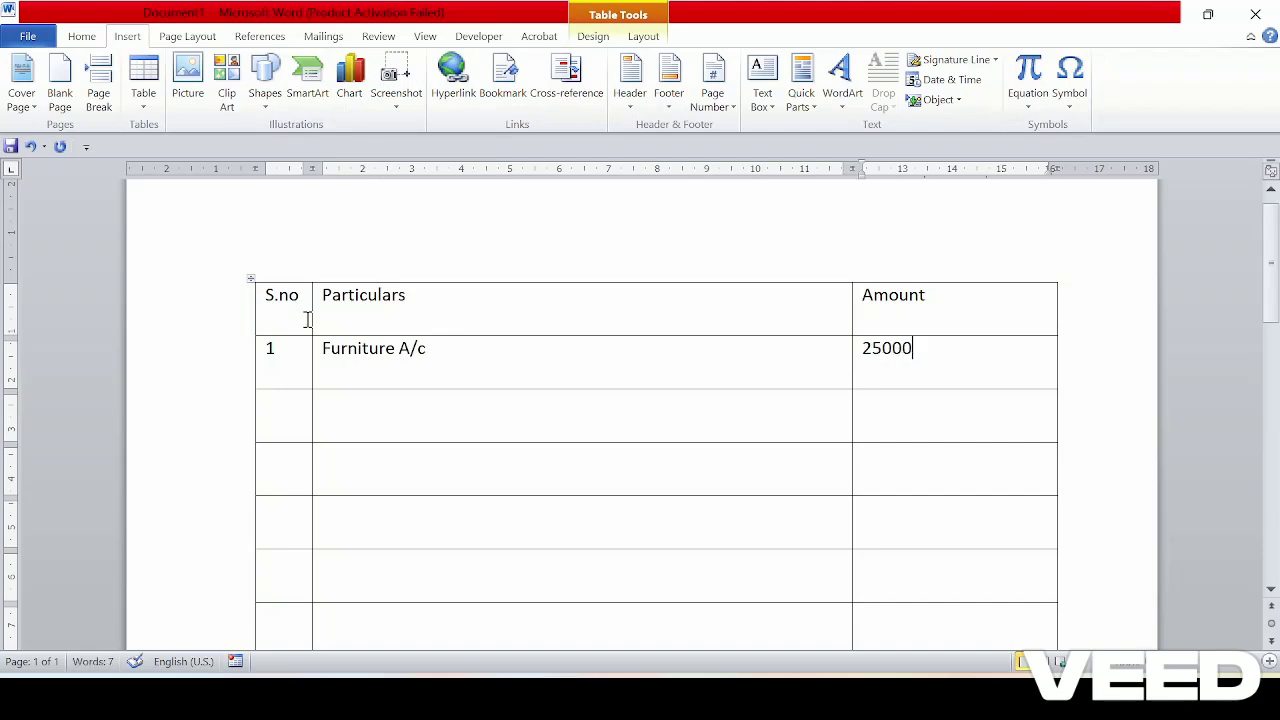
Enter serial number 3 and Stock A/c in the row below Furniture A/c
{"action": "key", "text": "Tab"}
{"action": "type", "text": "3"}
{"action": "key", "text": "Tab"}
{"action": "type", "text": "Stock A/c"}
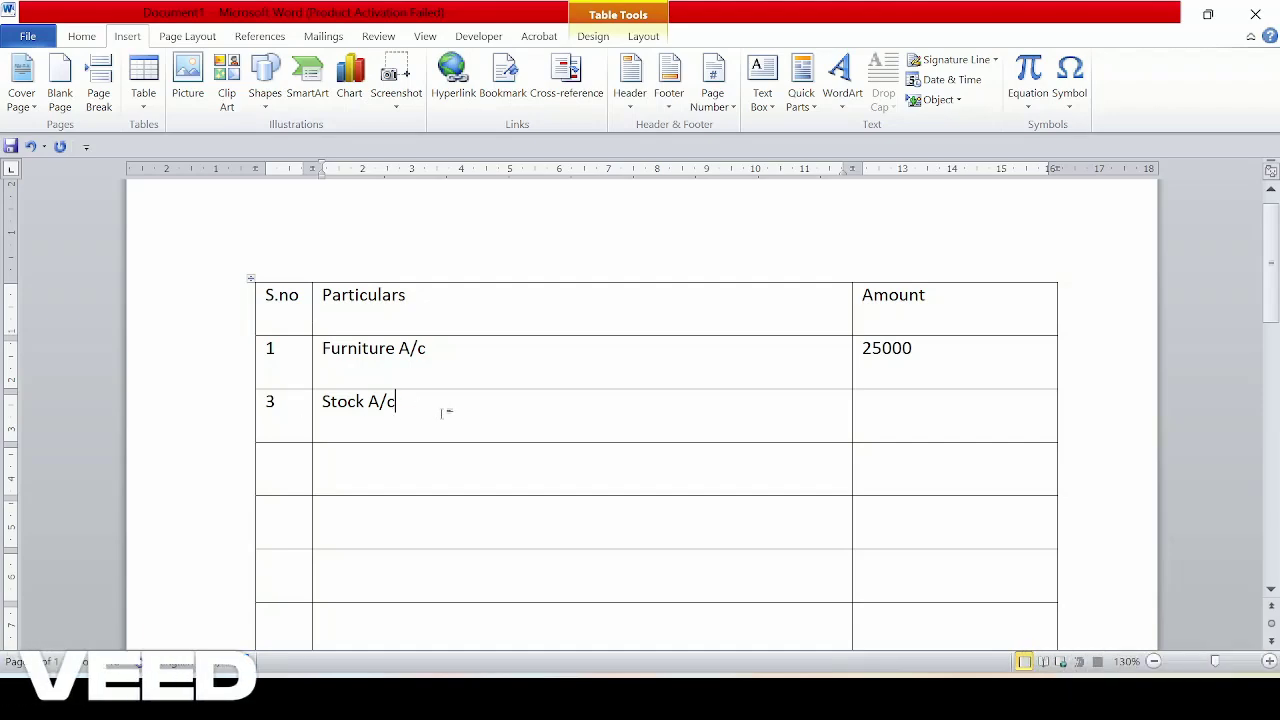
Go back to the serial number cell of the Stock A/c row and replace its value with 2
{"action": "key", "text": "Tab"}
{"action": "left_click", "coordinate": [414, 404]}
{"action": "key", "text": "Tab"}
{"action": "key", "text": "shift+Tab"}
{"action": "key", "text": "shift+Tab"}
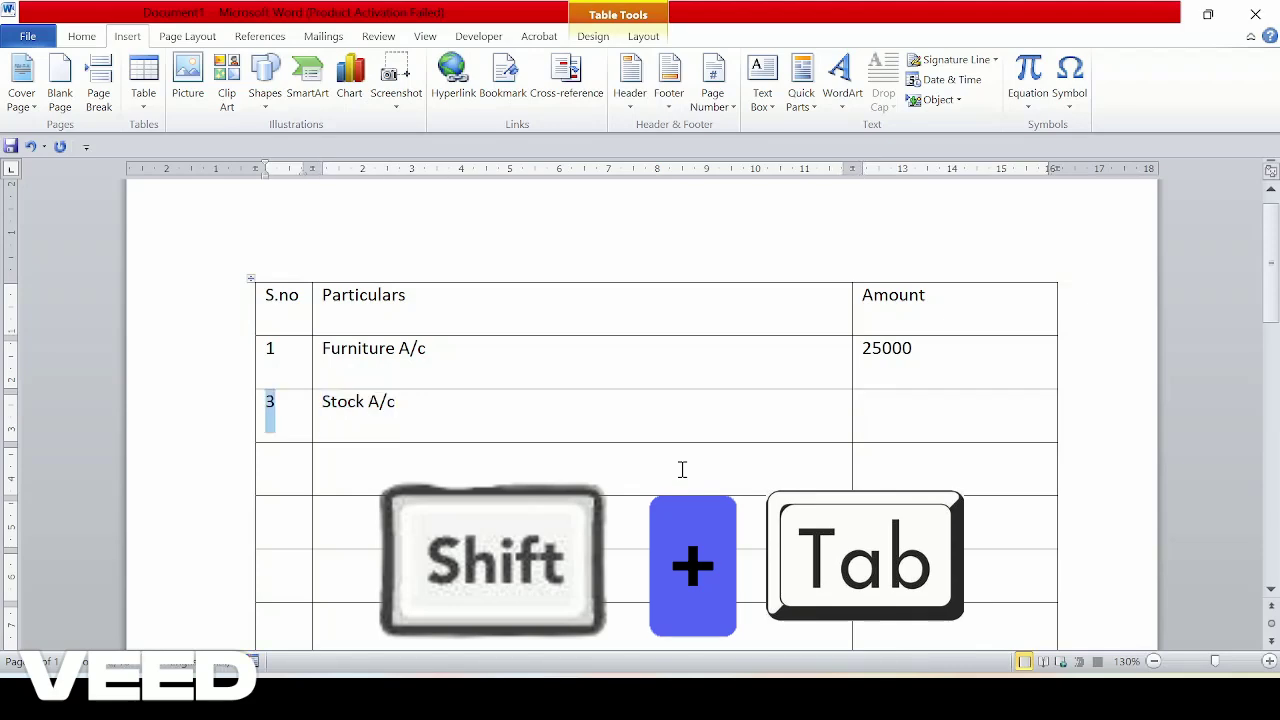
{"action": "type", "text": "2"}
{"action": "key", "text": "shift+Tab"}
{"action": "key", "text": "shift+Tab"}
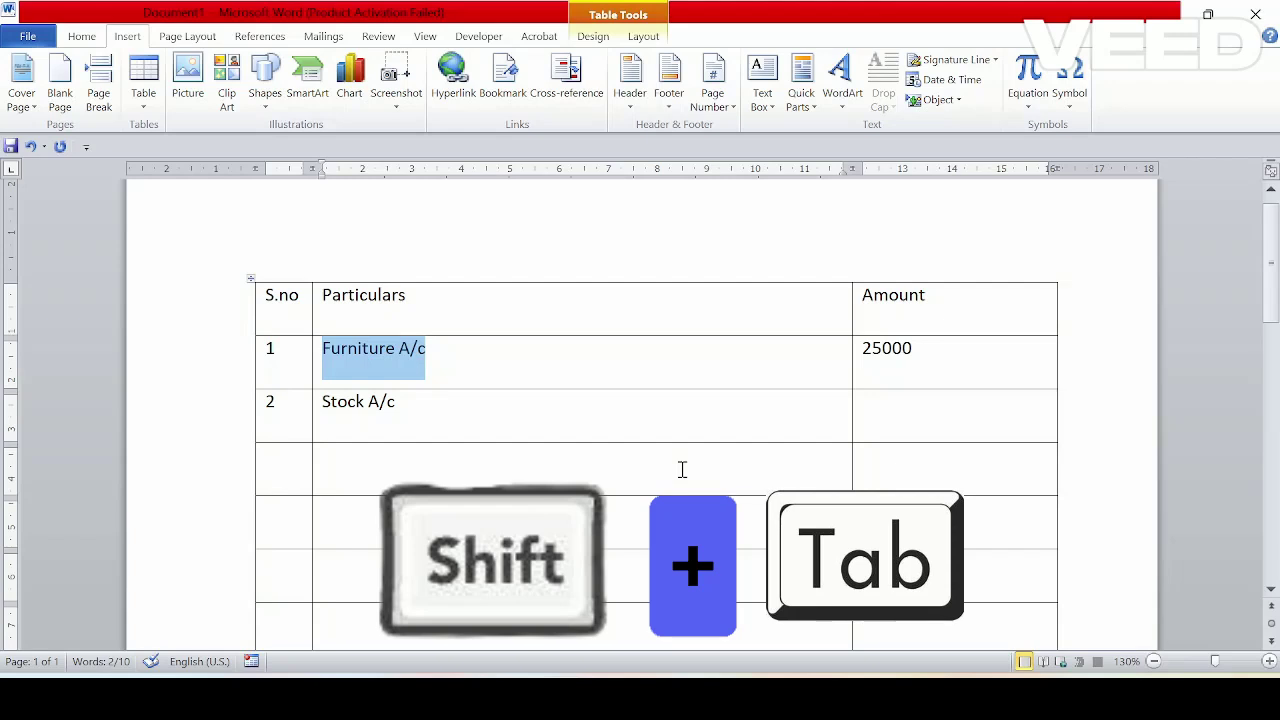
{"action": "key", "text": "Tab"}
{"action": "key", "text": "Tab"}
{"action": "key", "text": "Tab"}
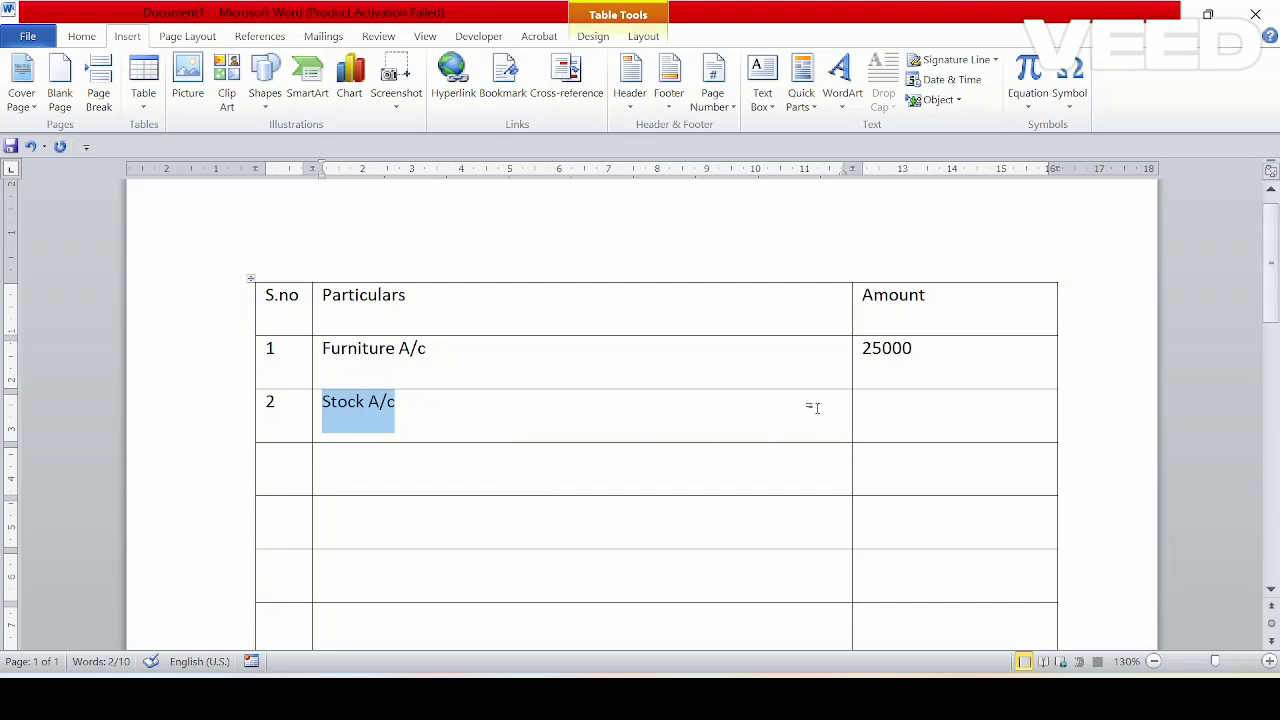
Insert an empty row directly below the Furniture A/c row
{"action": "left_click", "coordinate": [1063, 355]}
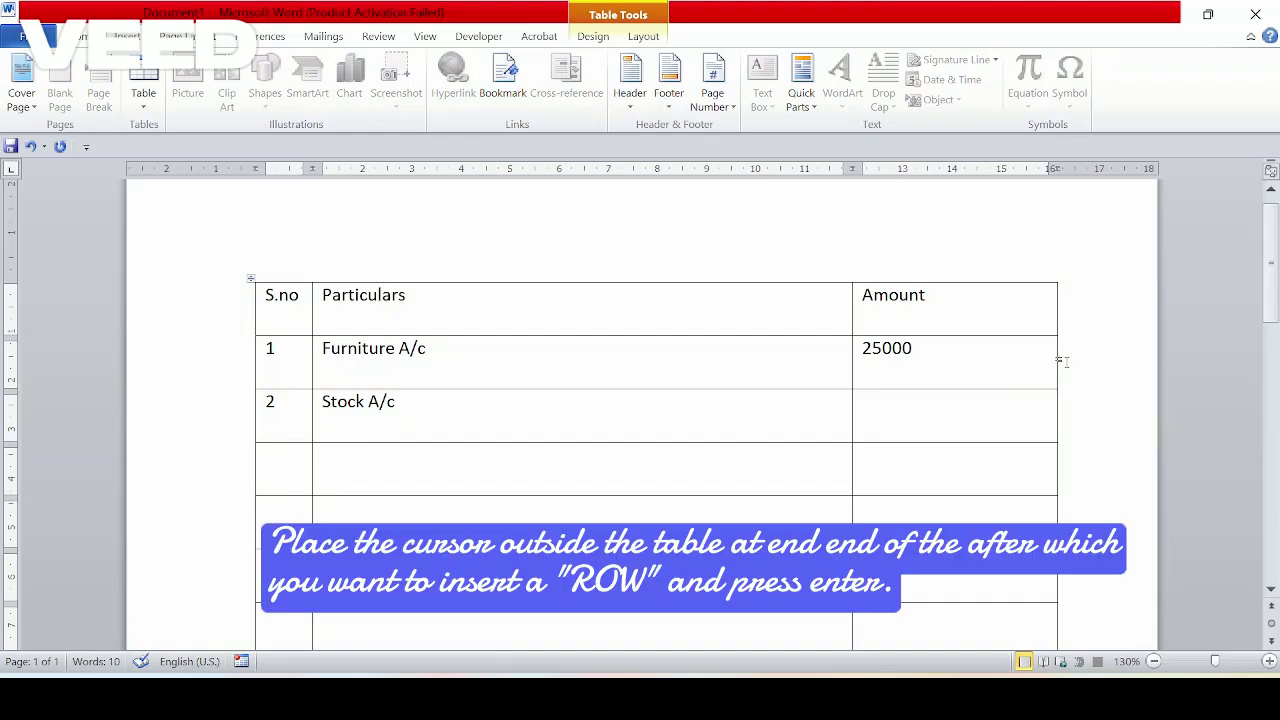
{"action": "key", "text": "Return"}
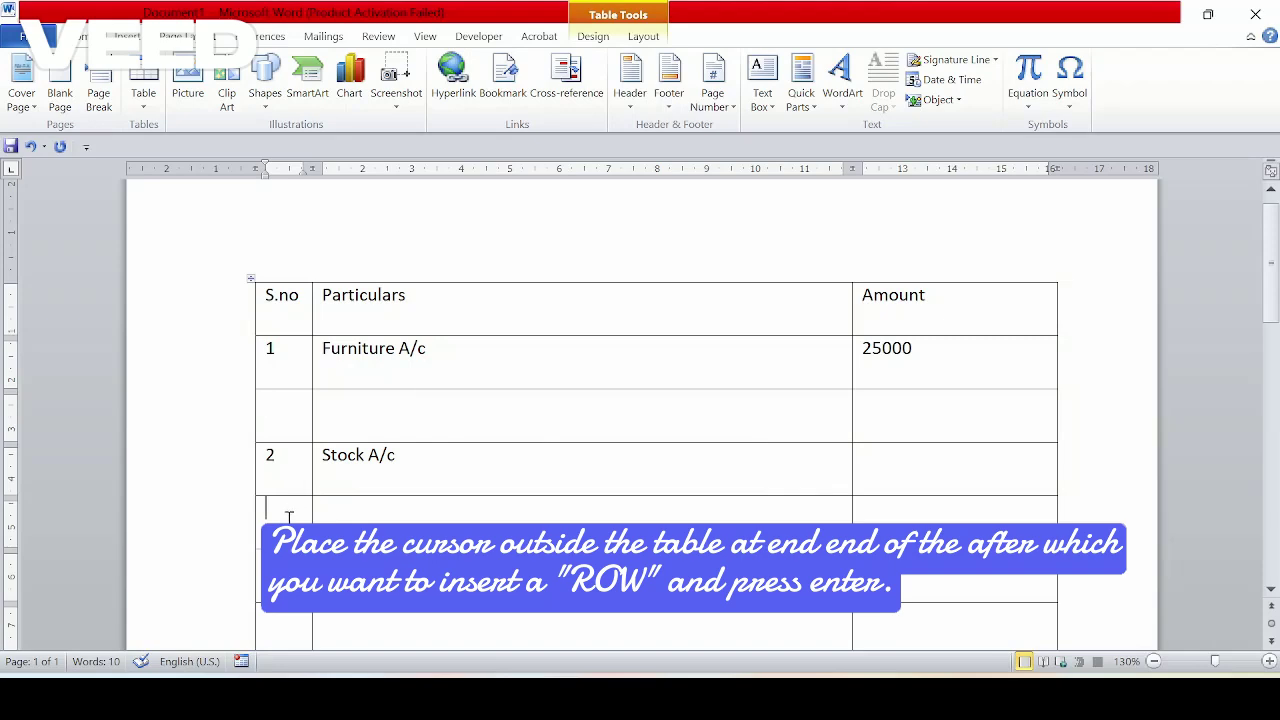
Fill the row below Stock A/c with serial number 3, Capital A/C and the amount 10,000
{"action": "type", "text": "3"}
{"action": "key", "text": "Tab"}
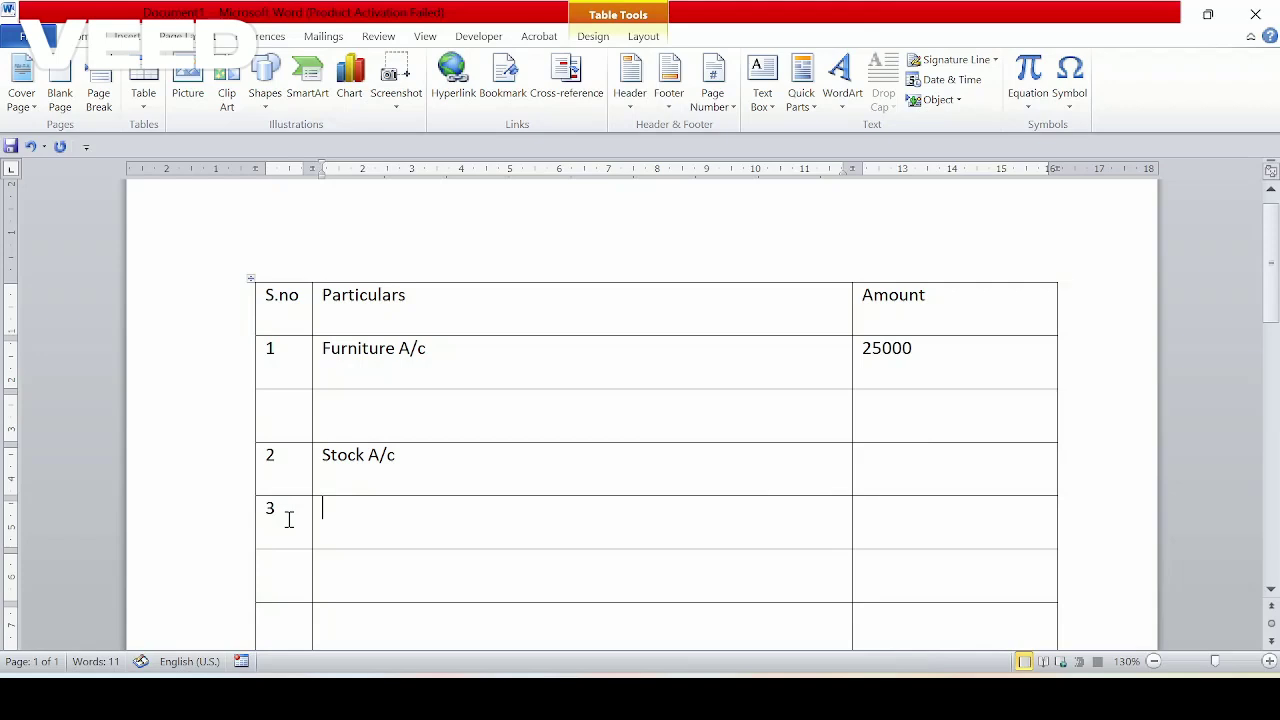
{"action": "type", "text": "Capital A/C"}
{"action": "key", "text": "Tab"}
{"action": "type", "text": "10,000"}
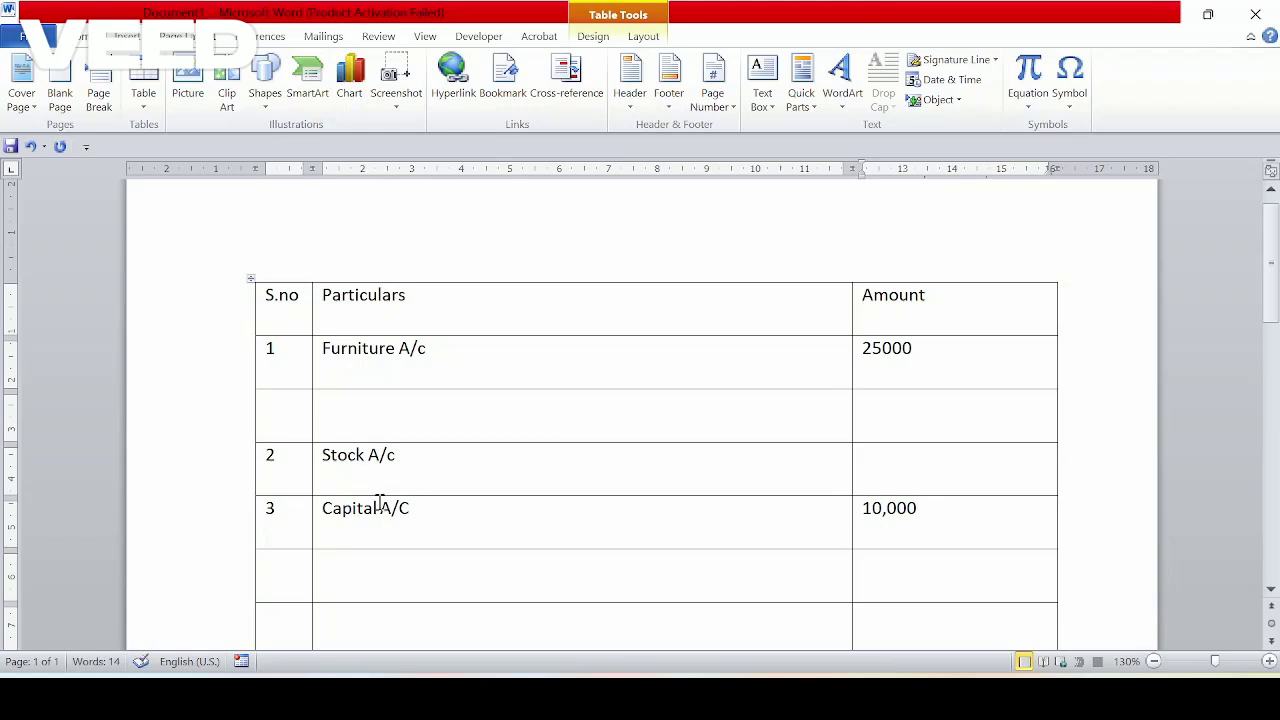
Insert an empty row directly below the Stock A/c row
{"action": "left_click", "coordinate": [1064, 457]}
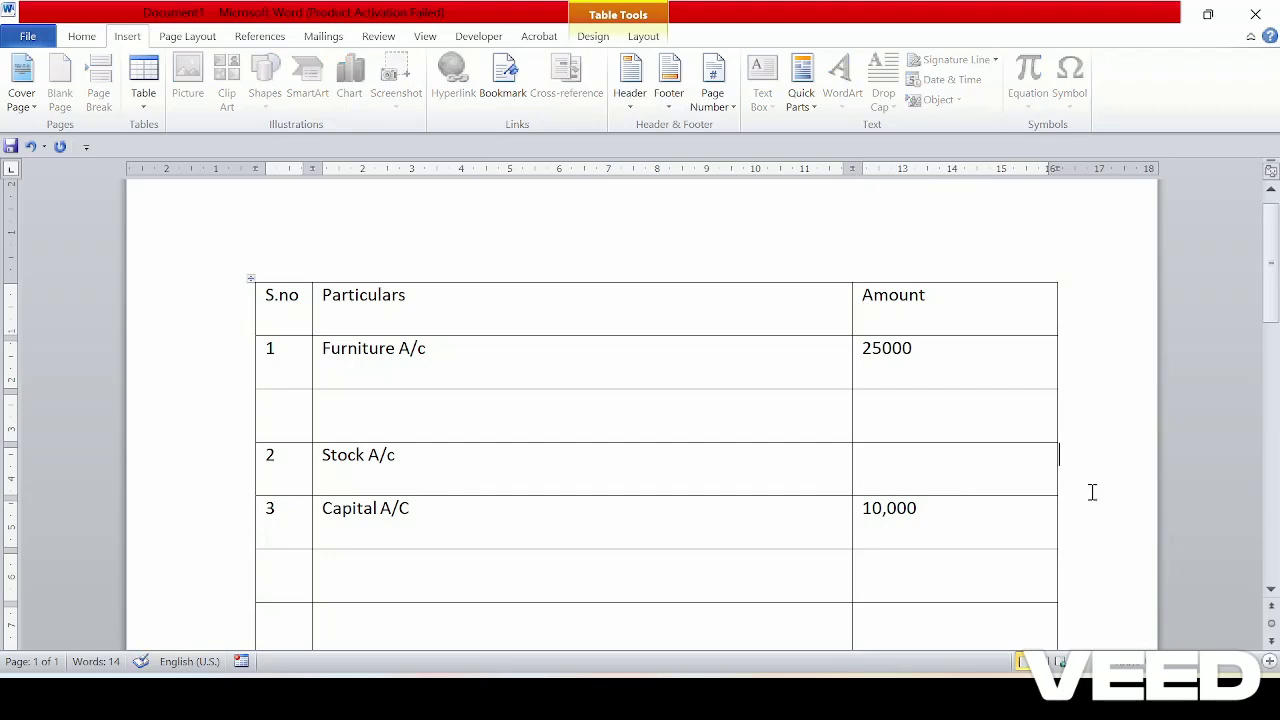
{"action": "key", "text": "Return"}
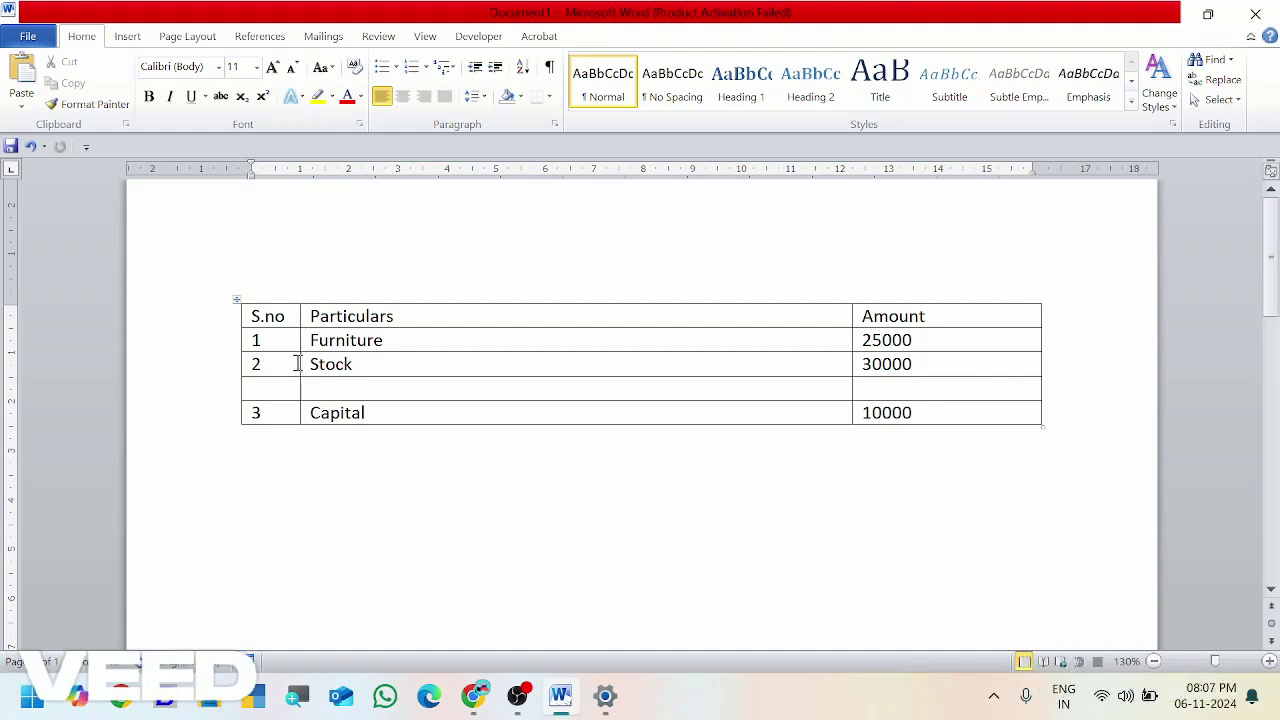
Split the rows from Stock through Capital off as a separate table and rejoin them to the table above
{"action": "left_click_drag", "start_coordinate": [248, 364], "coordinate": [348, 376]}
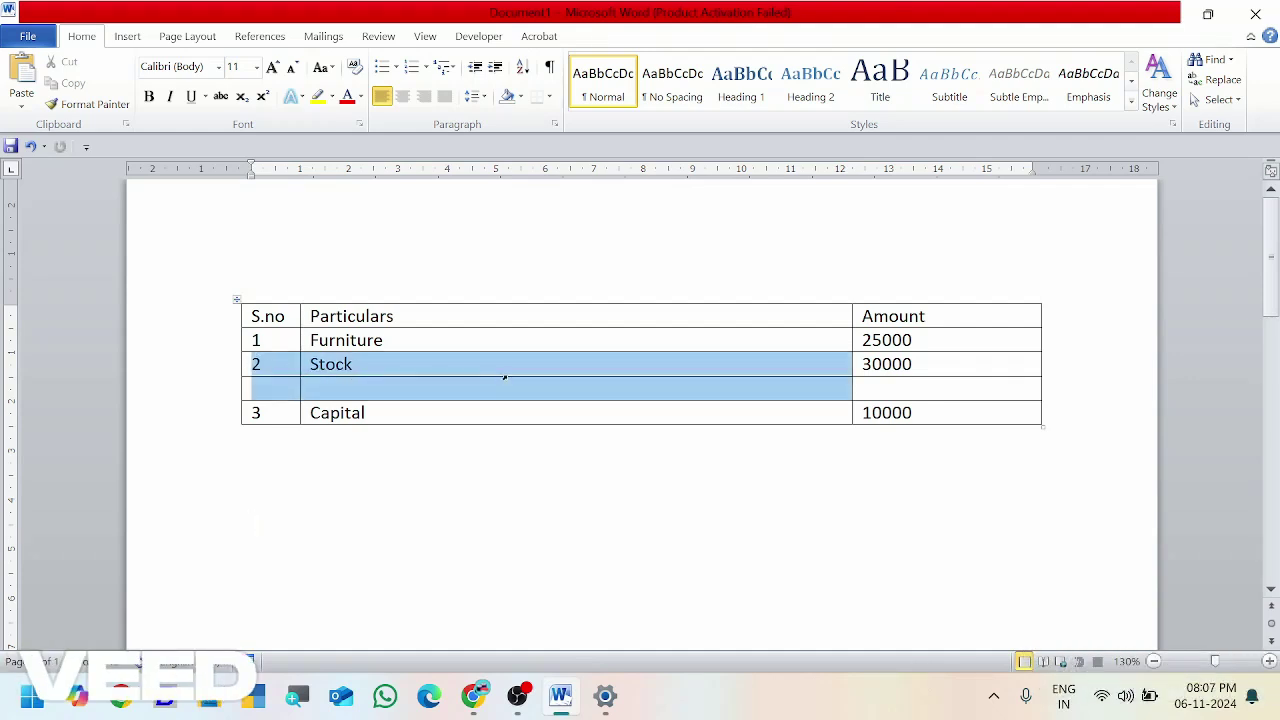
{"action": "left_click_drag", "start_coordinate": [505, 377], "coordinate": [897, 416]}
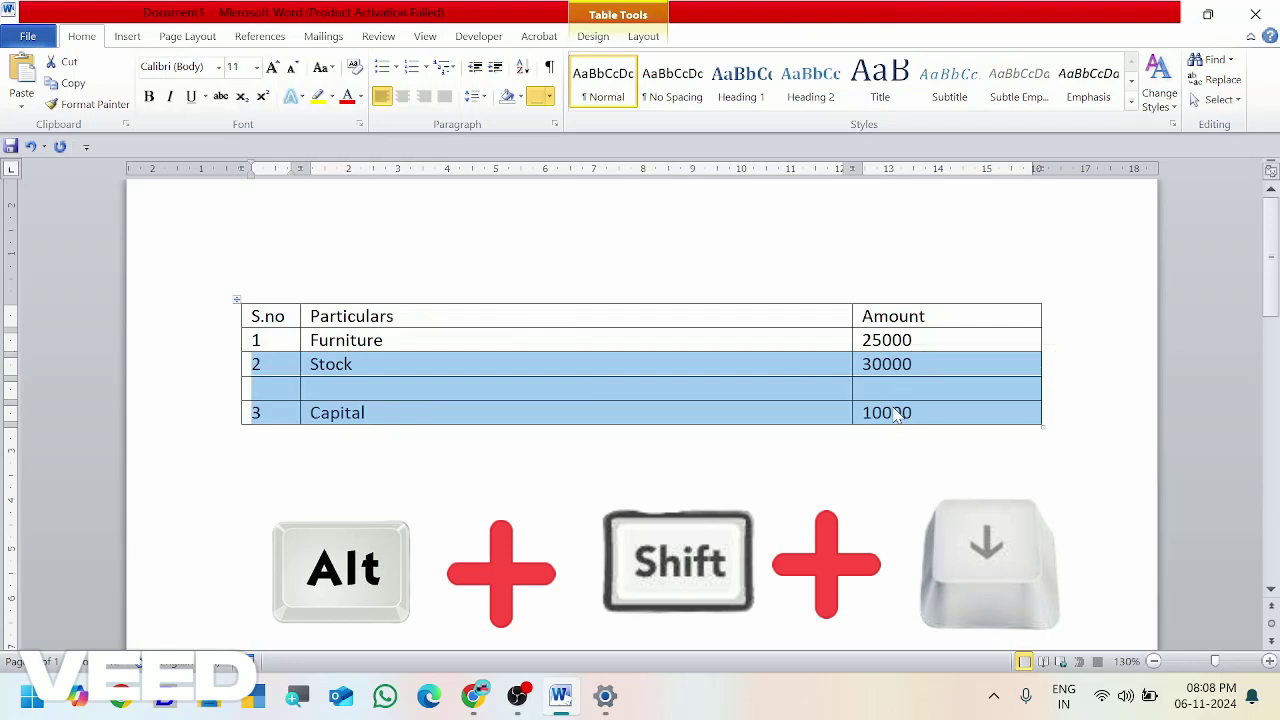
{"action": "key", "text": "alt+shift+Down"}
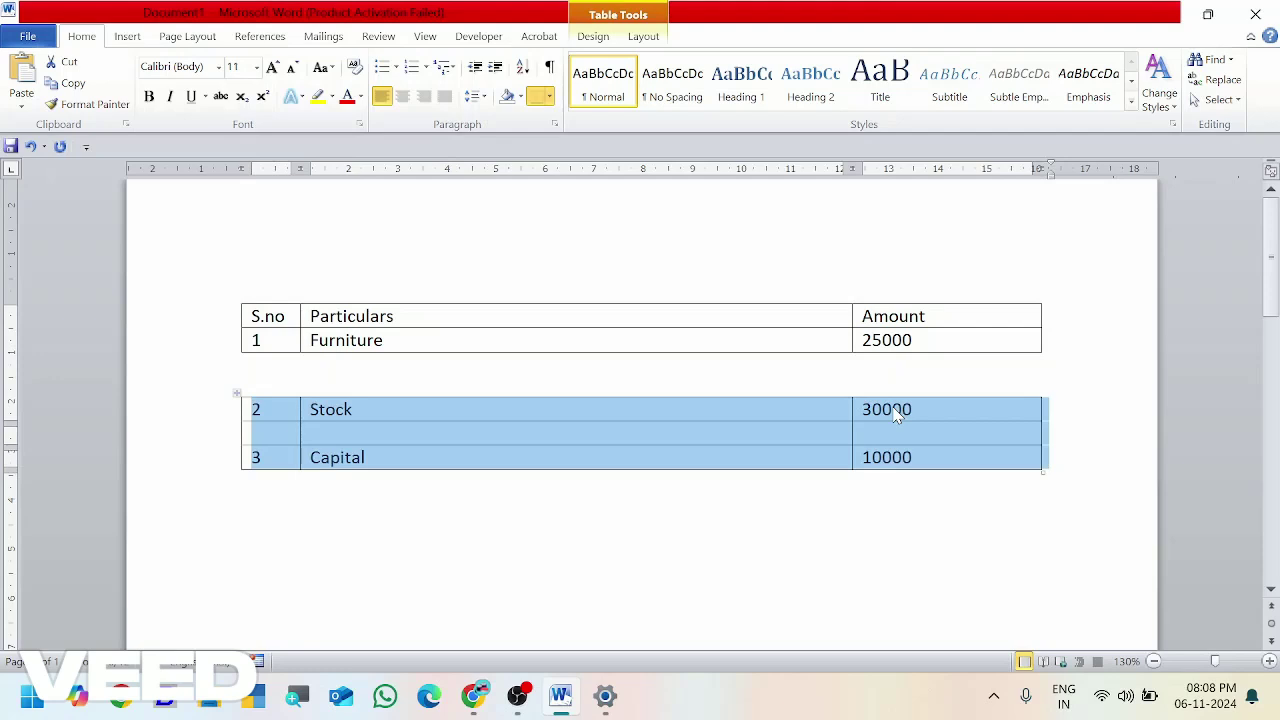
{"action": "key", "text": "alt+shift+Up"}
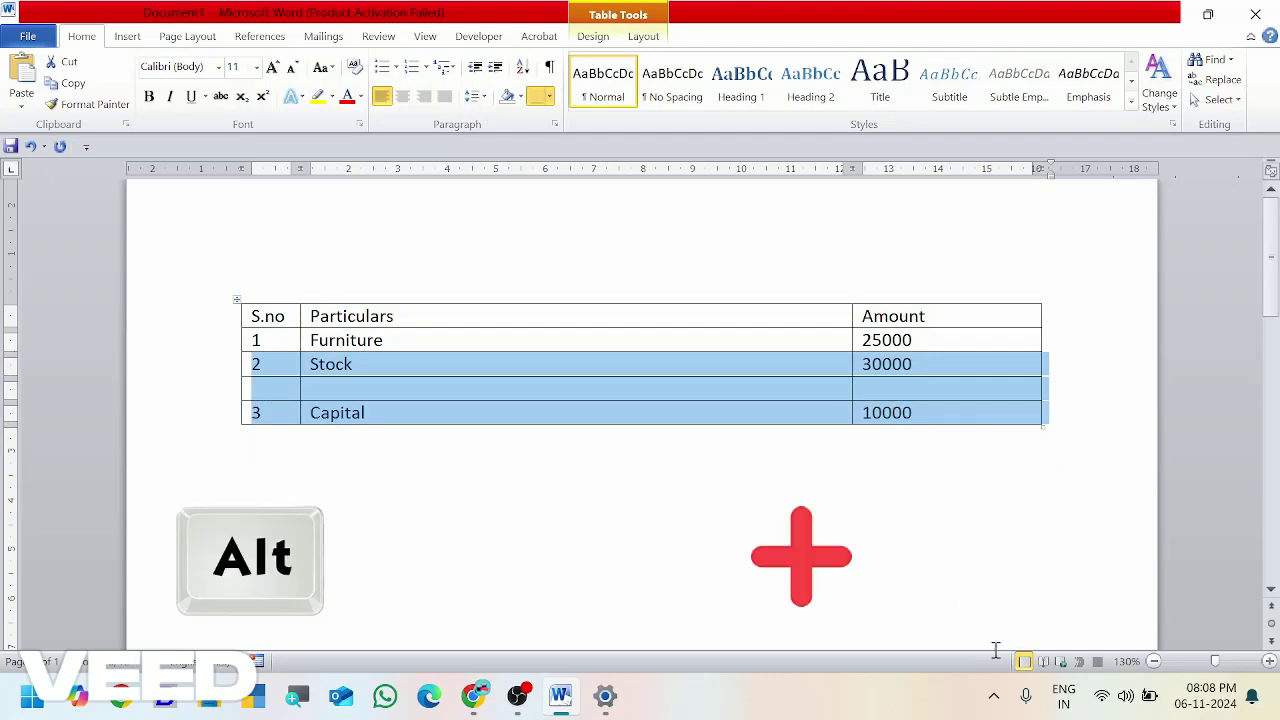
{"action": "left_click", "coordinate": [815, 520]}
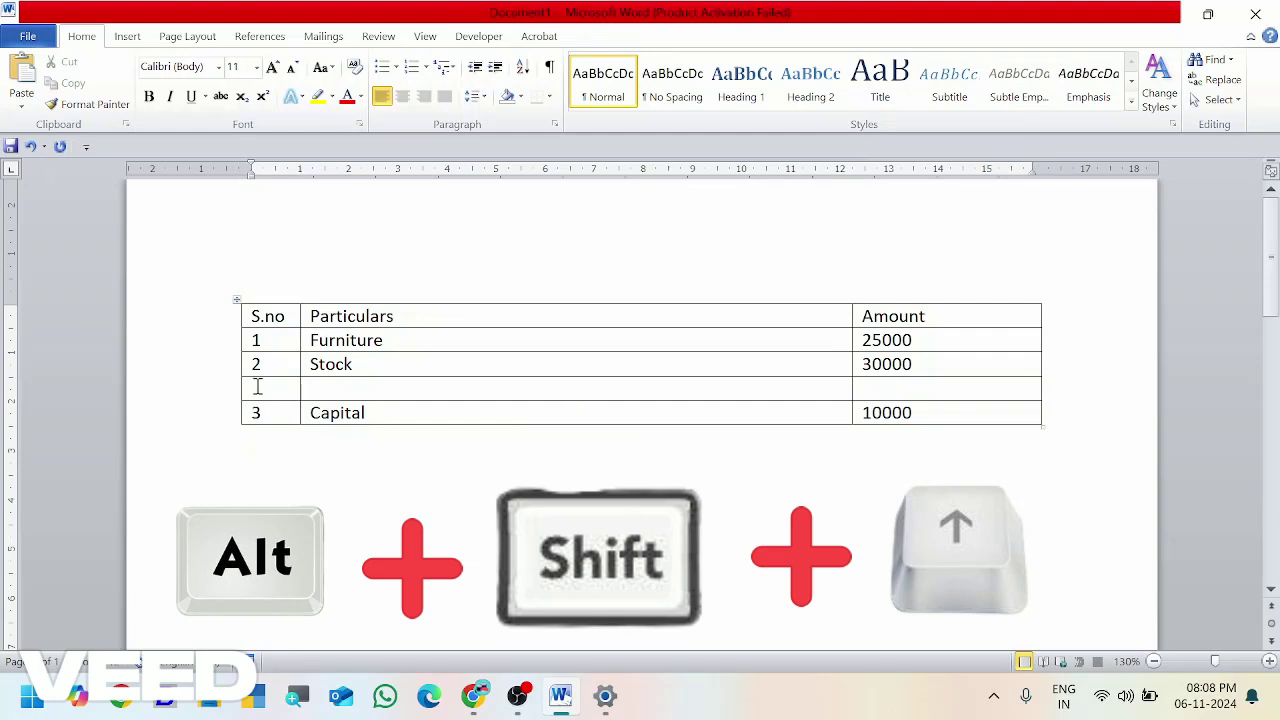
Separate the empty row and the Capital row from the table and move them back up to rejoin it
{"action": "left_click_drag", "start_coordinate": [257, 386], "coordinate": [963, 416]}
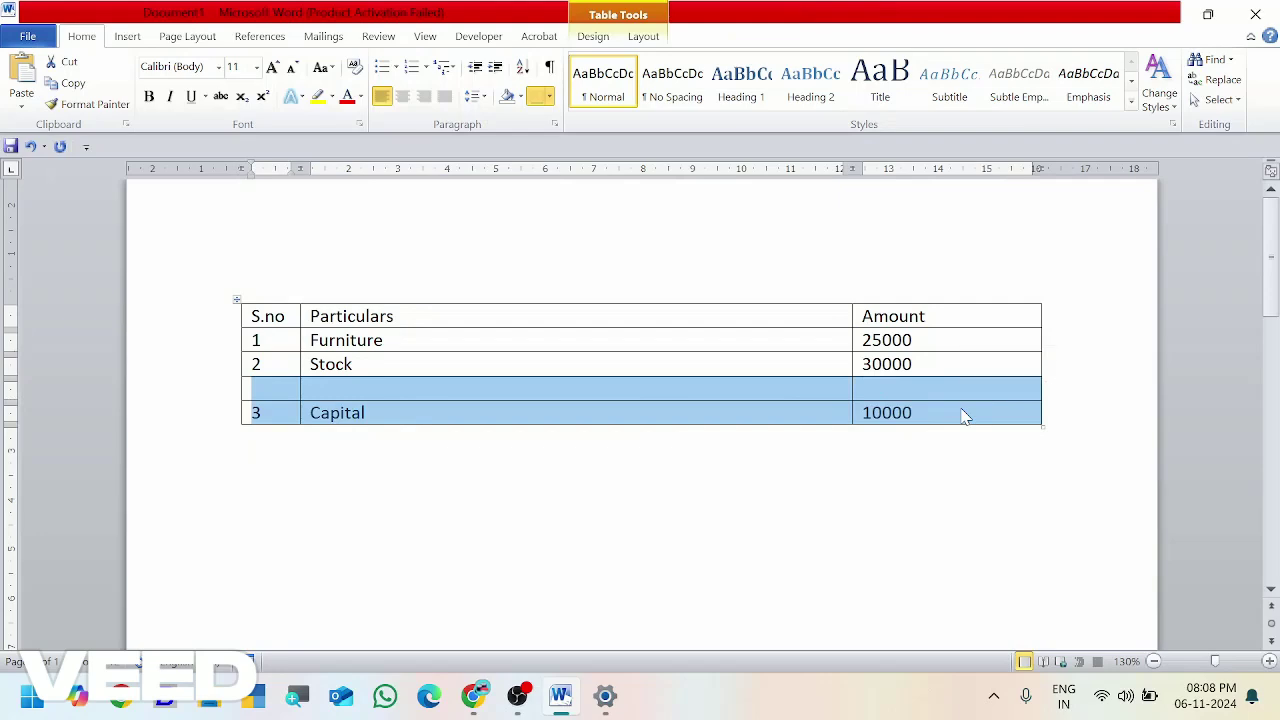
{"action": "key", "text": "ctrl+shift+Return"}
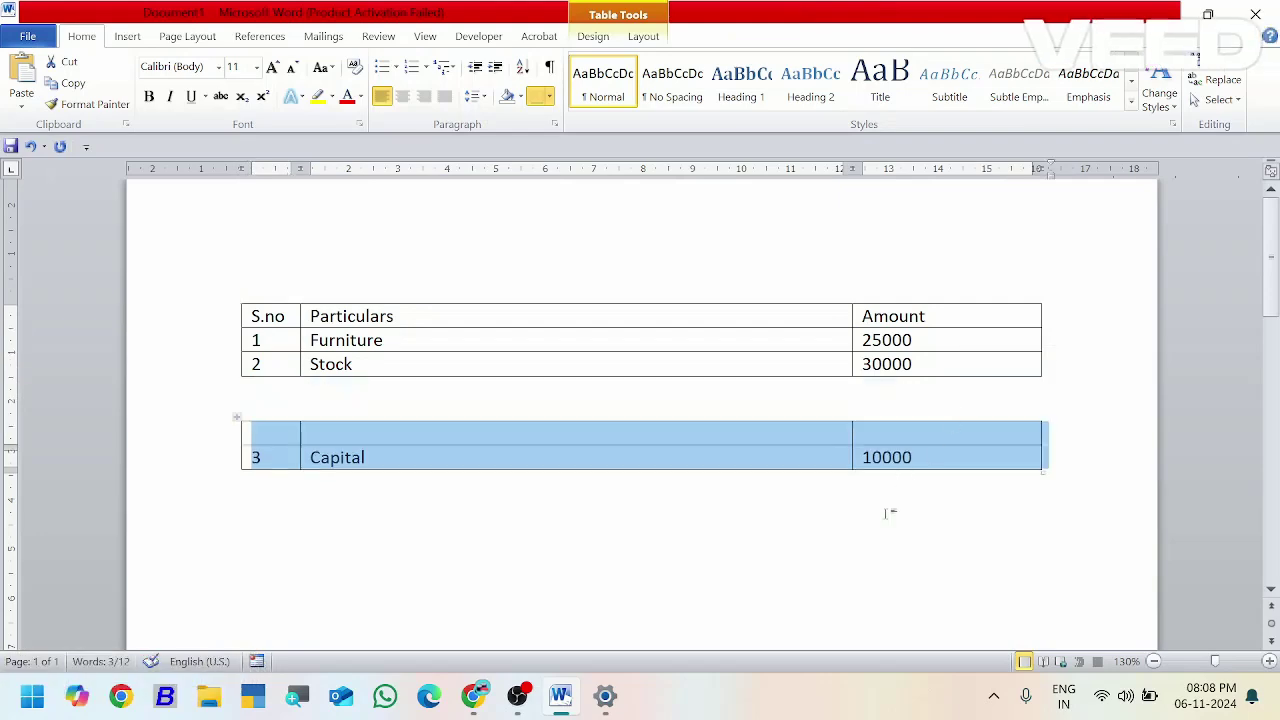
{"action": "left_click", "coordinate": [887, 513]}
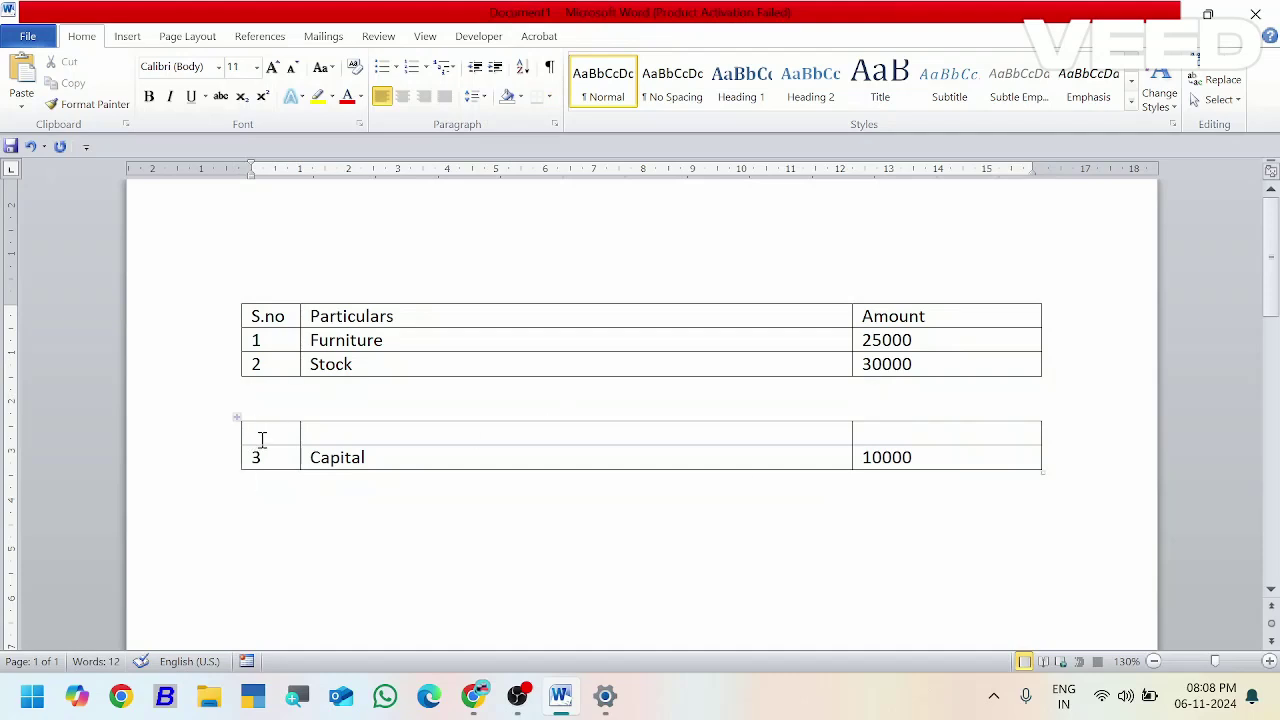
{"action": "left_click_drag", "start_coordinate": [262, 440], "coordinate": [966, 465]}
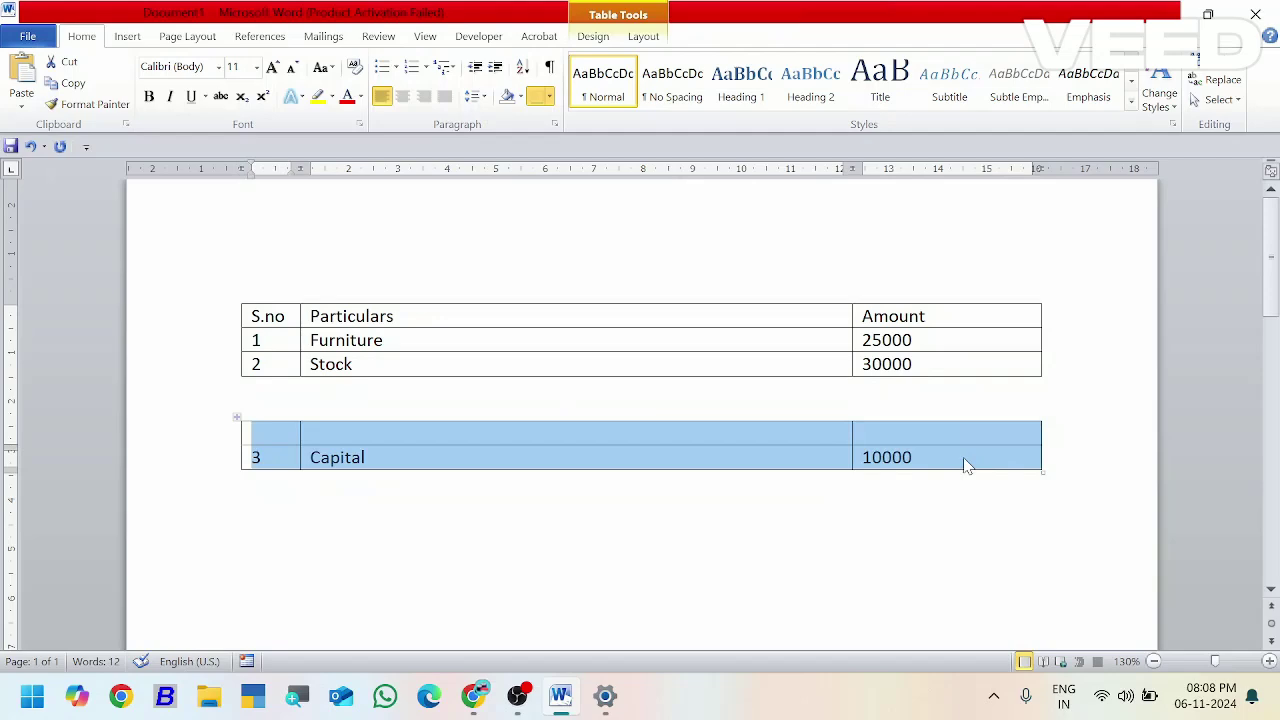
{"action": "key", "text": "alt+shift+Up"}
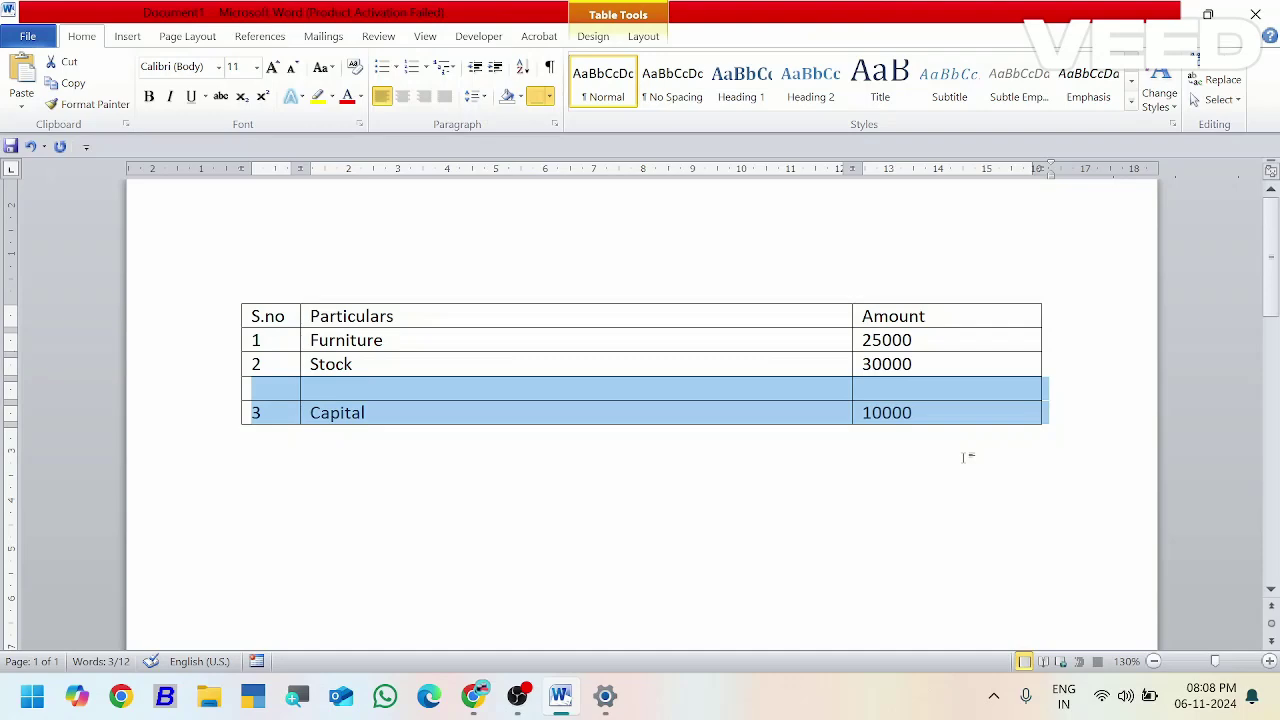
Add four empty rows at the end of the table below the Capital row
{"action": "key", "text": "Left"}
{"action": "key", "text": "Tab"}
{"action": "key", "text": "Tab"}
{"action": "key", "text": "Tab"}
{"action": "key", "text": "Tab"}
{"action": "key", "text": "Tab"}
{"action": "key", "text": "Tab"}
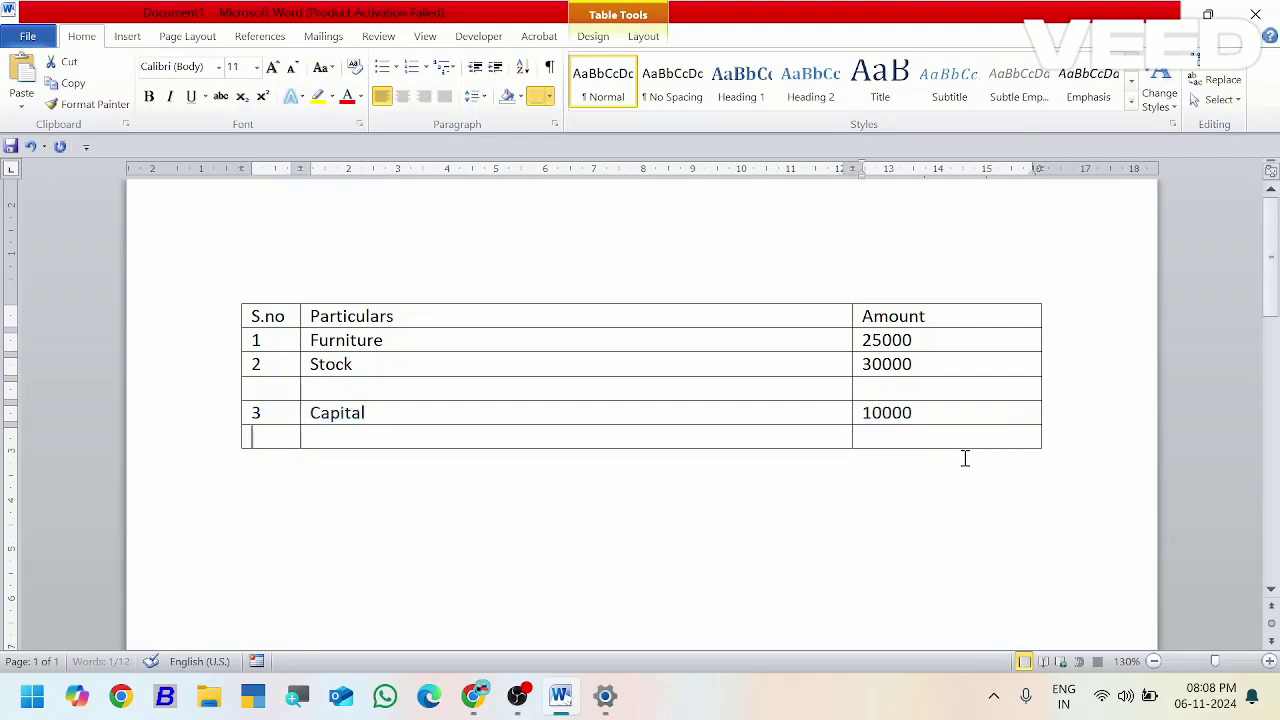
{"action": "key", "text": "Tab"}
{"action": "key", "text": "Tab"}
{"action": "key", "text": "Tab"}
{"action": "key", "text": "Tab"}
{"action": "key", "text": "Tab"}
{"action": "key", "text": "Tab"}
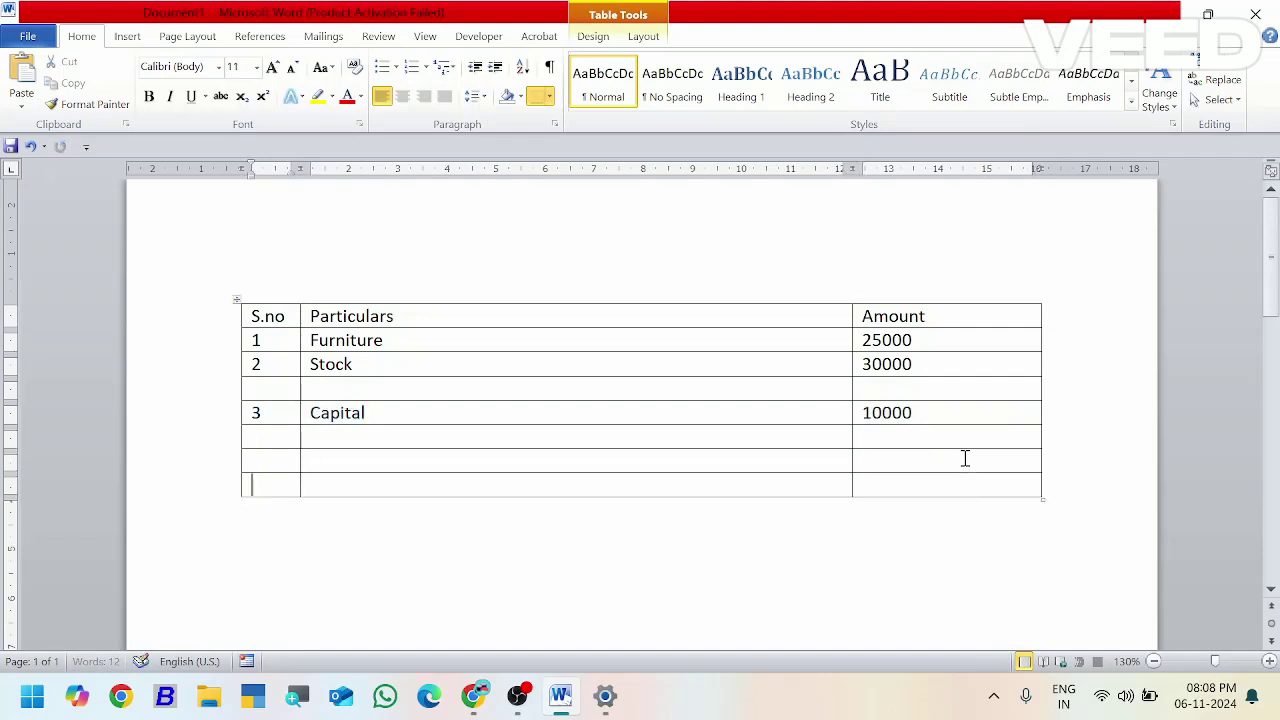
{"action": "key", "text": "Tab"}
{"action": "key", "text": "Tab"}
{"action": "key", "text": "Tab"}
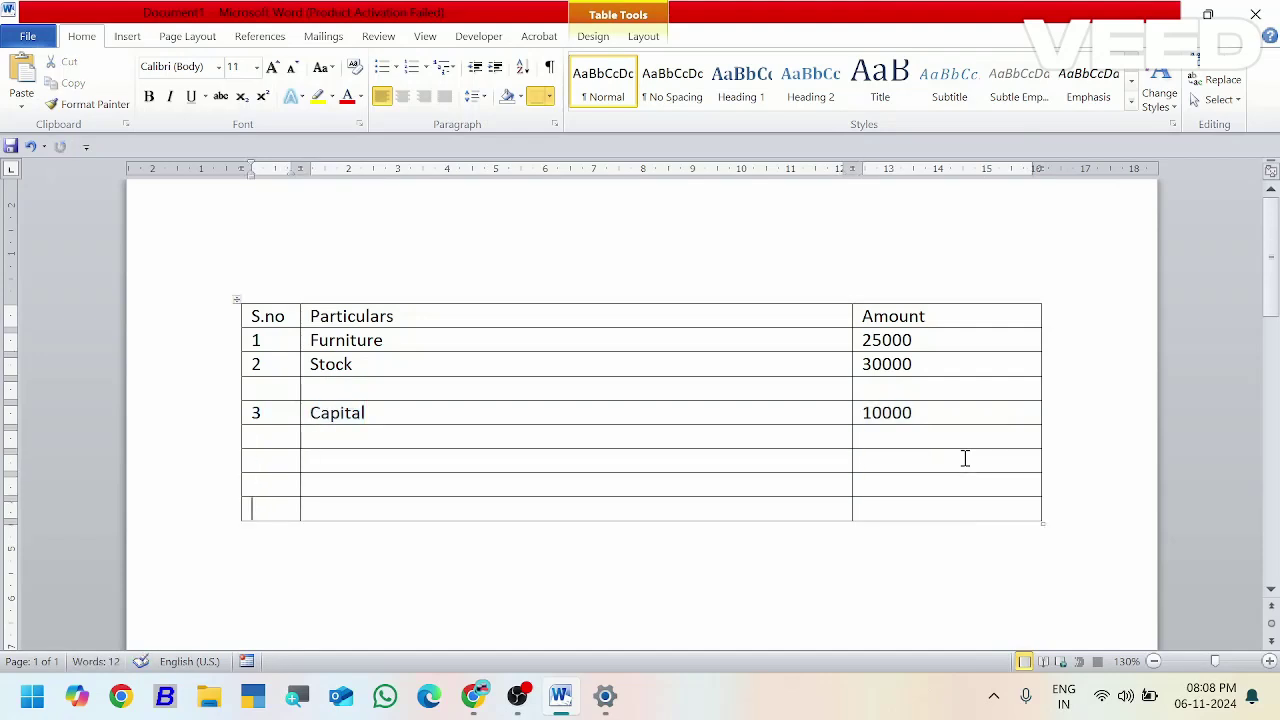
Merge the S.no and Particulars cells of the two empty rows directly below Capital into one cell
{"action": "left_click", "coordinate": [272, 430]}
{"action": "left_click_drag", "start_coordinate": [272, 430], "coordinate": [346, 466]}
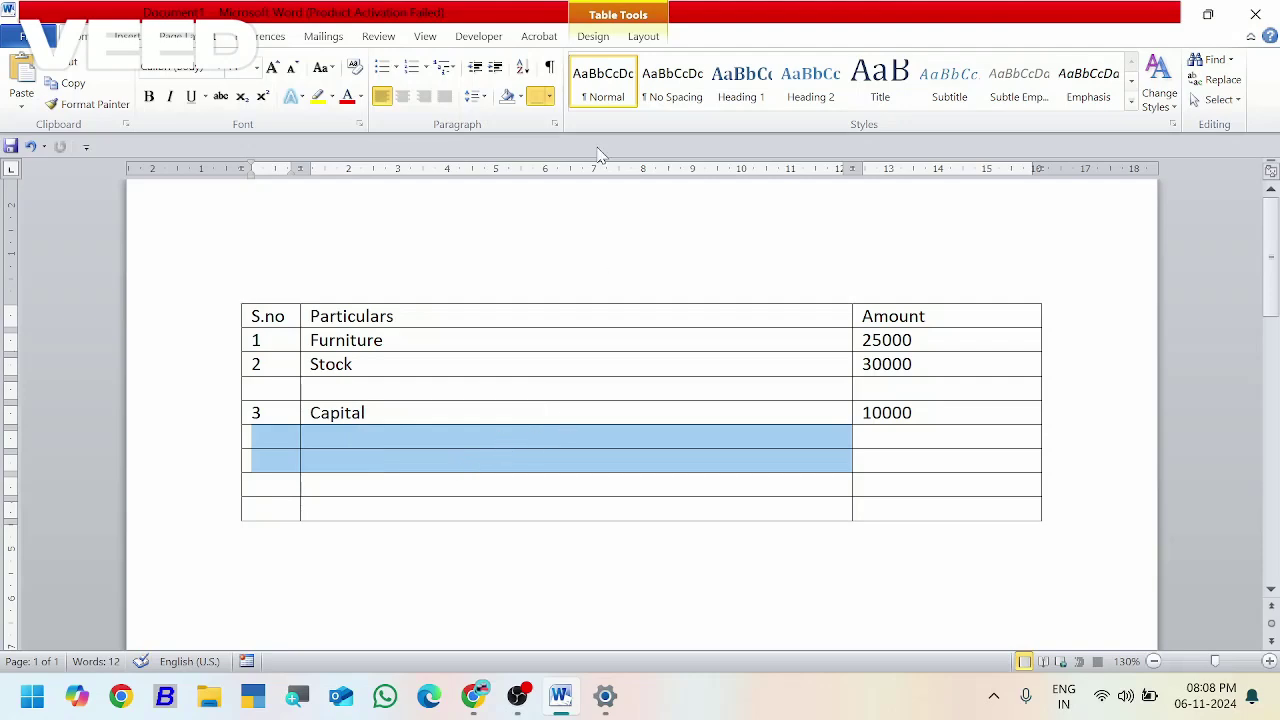
{"action": "left_click", "coordinate": [632, 38]}
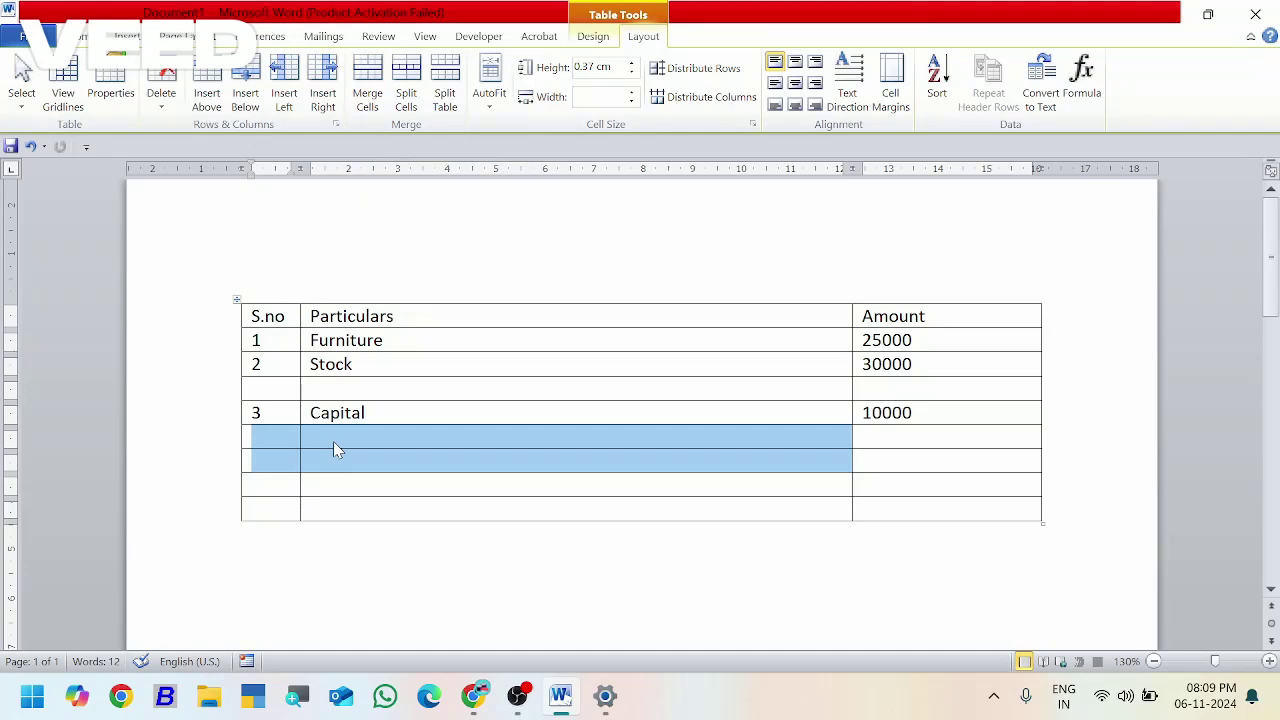
{"action": "key", "text": "alt+a"}
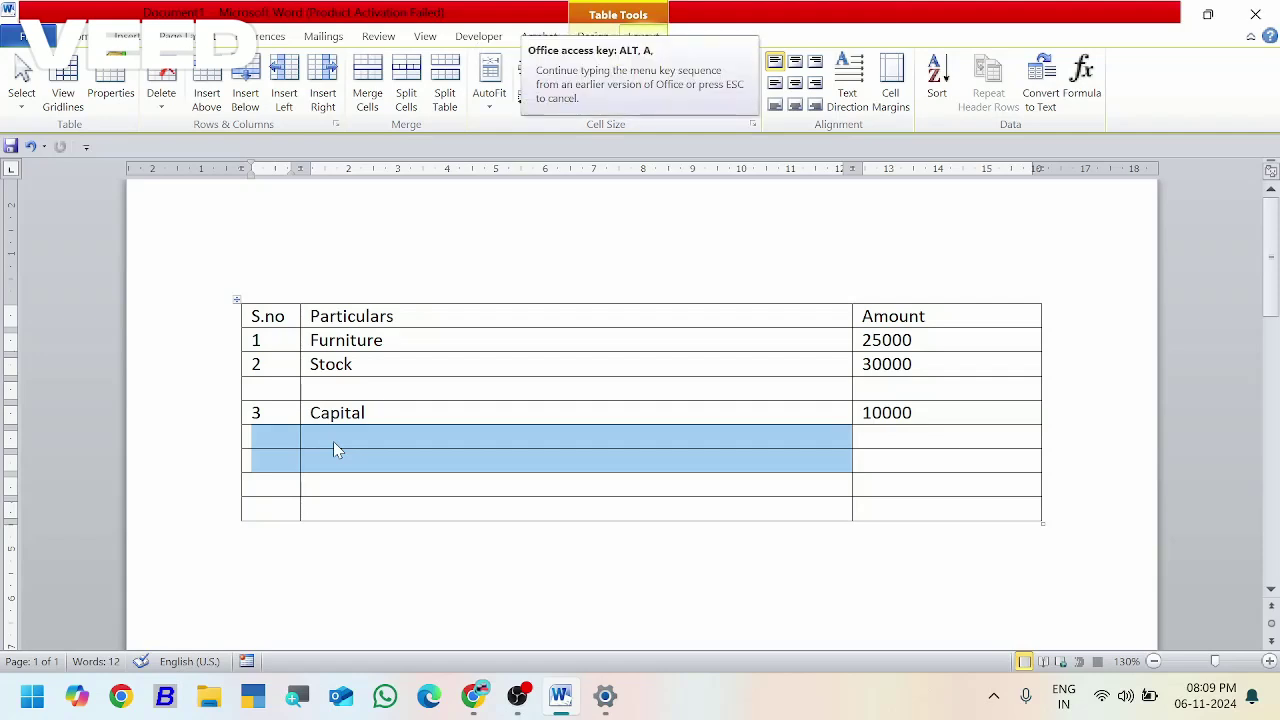
{"action": "key", "text": "m"}
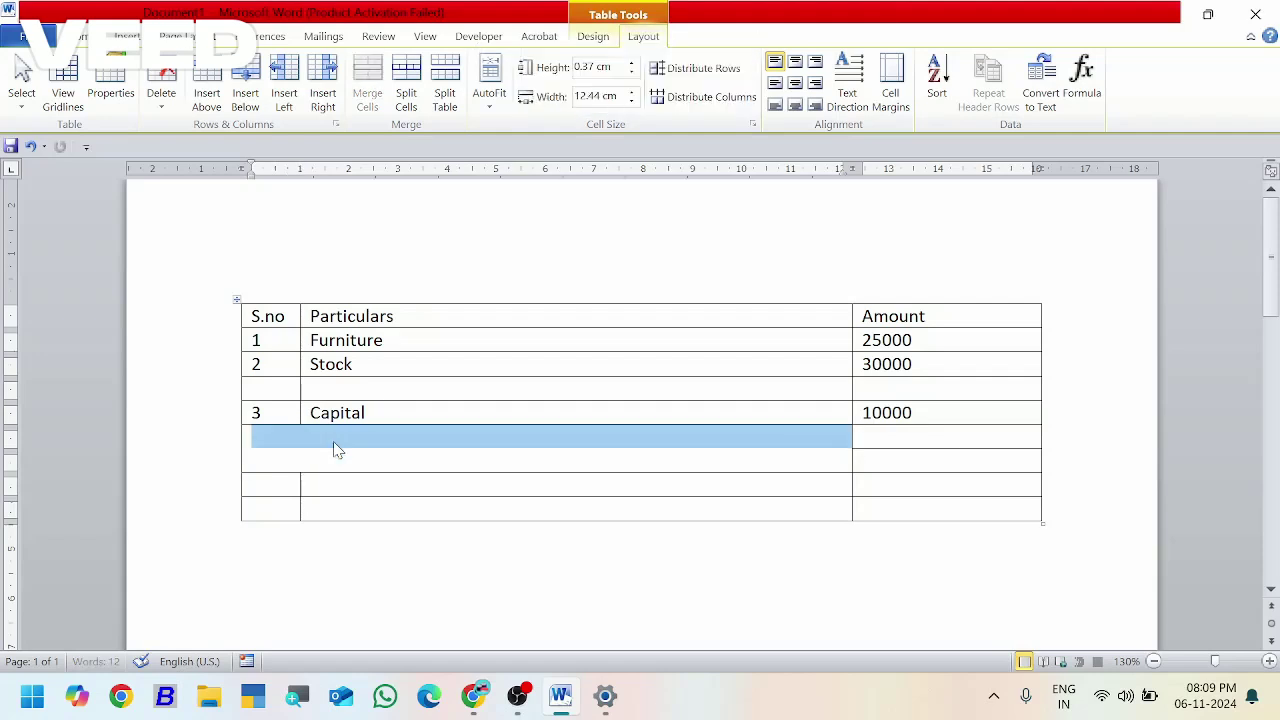
{"action": "left_click", "coordinate": [429, 572]}
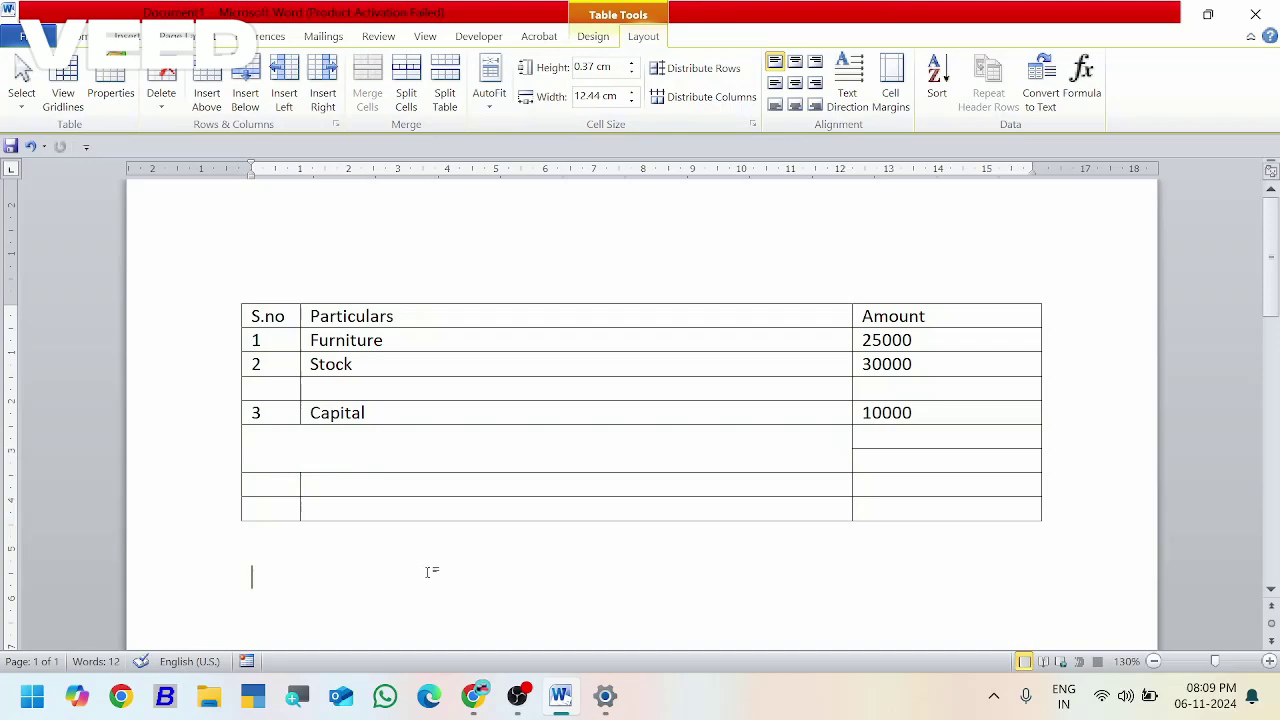
Split the table above the merged cell's row and again above the Capital row
{"action": "left_click", "coordinate": [314, 447]}
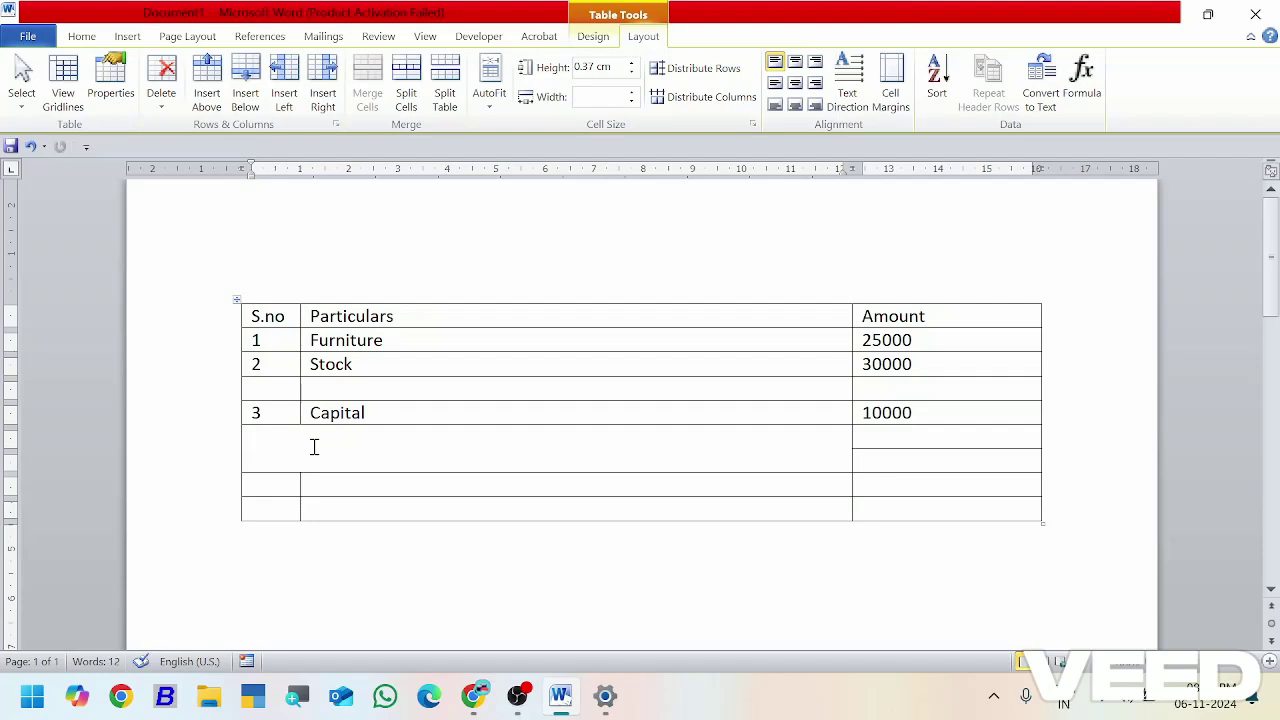
{"action": "key", "text": "ctrl+shift+Return"}
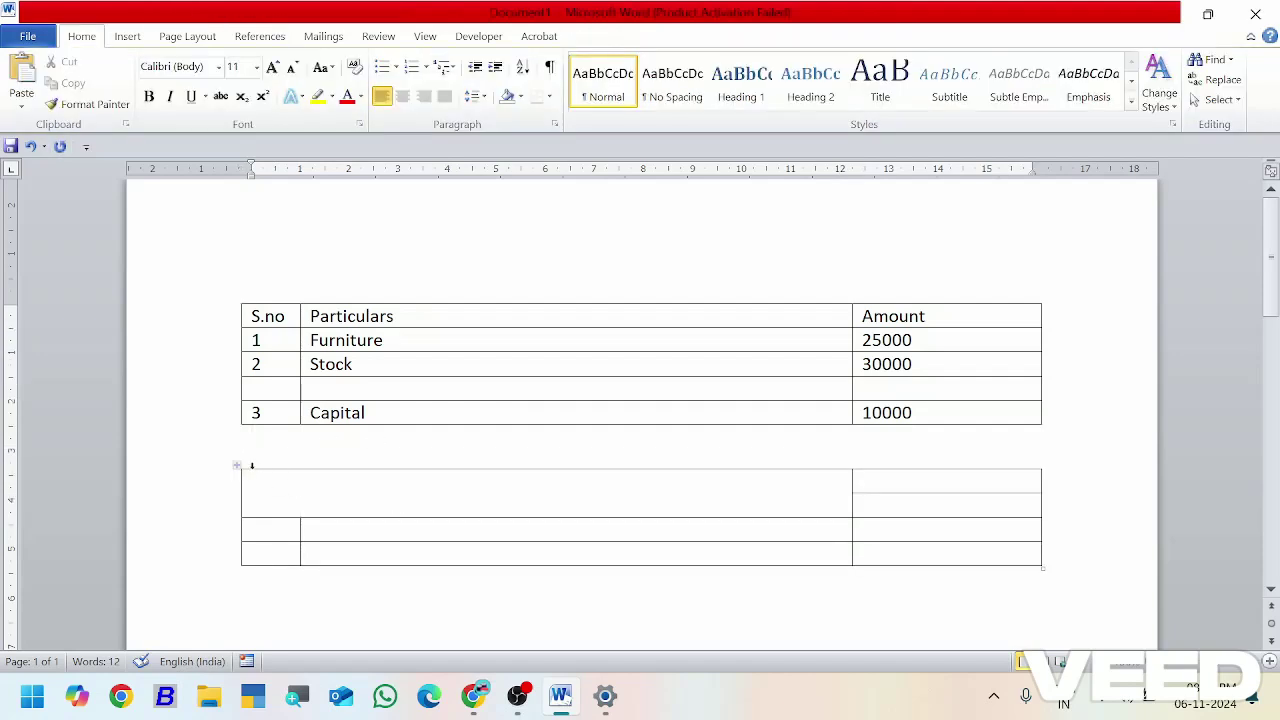
{"action": "left_click", "coordinate": [297, 488]}
{"action": "left_click", "coordinate": [260, 412]}
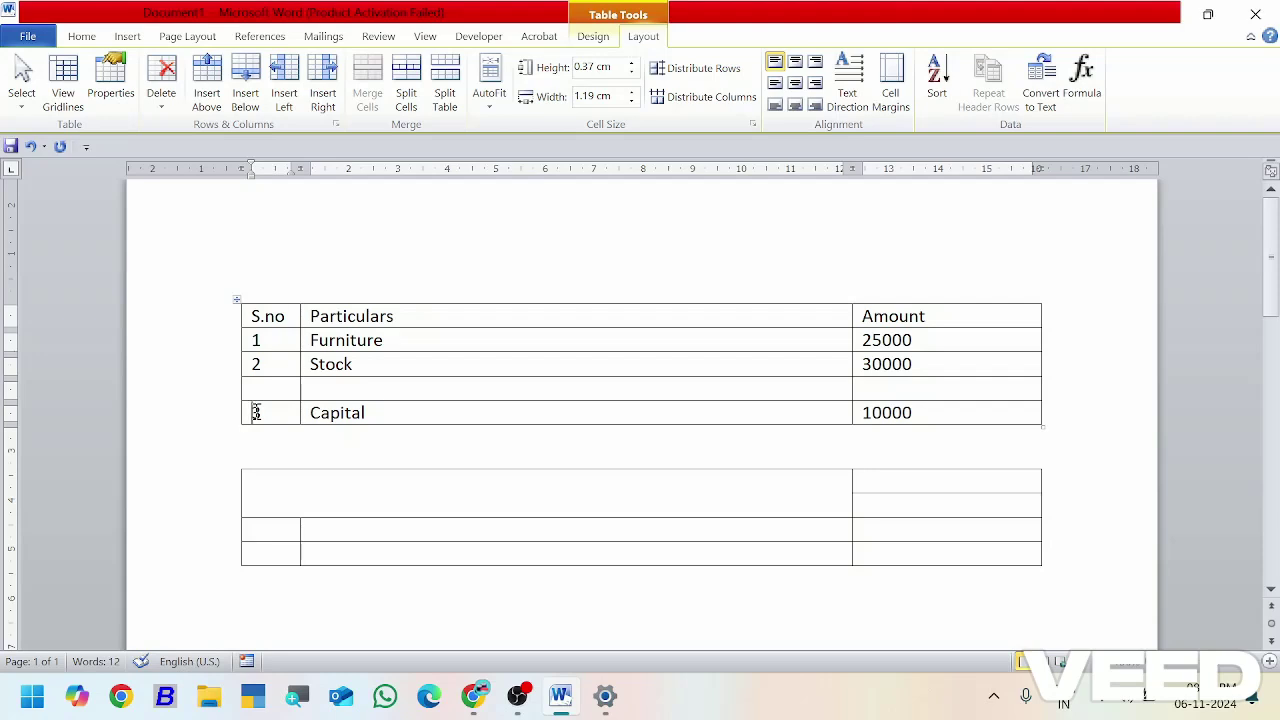
{"action": "key", "text": "ctrl+shift+Return"}
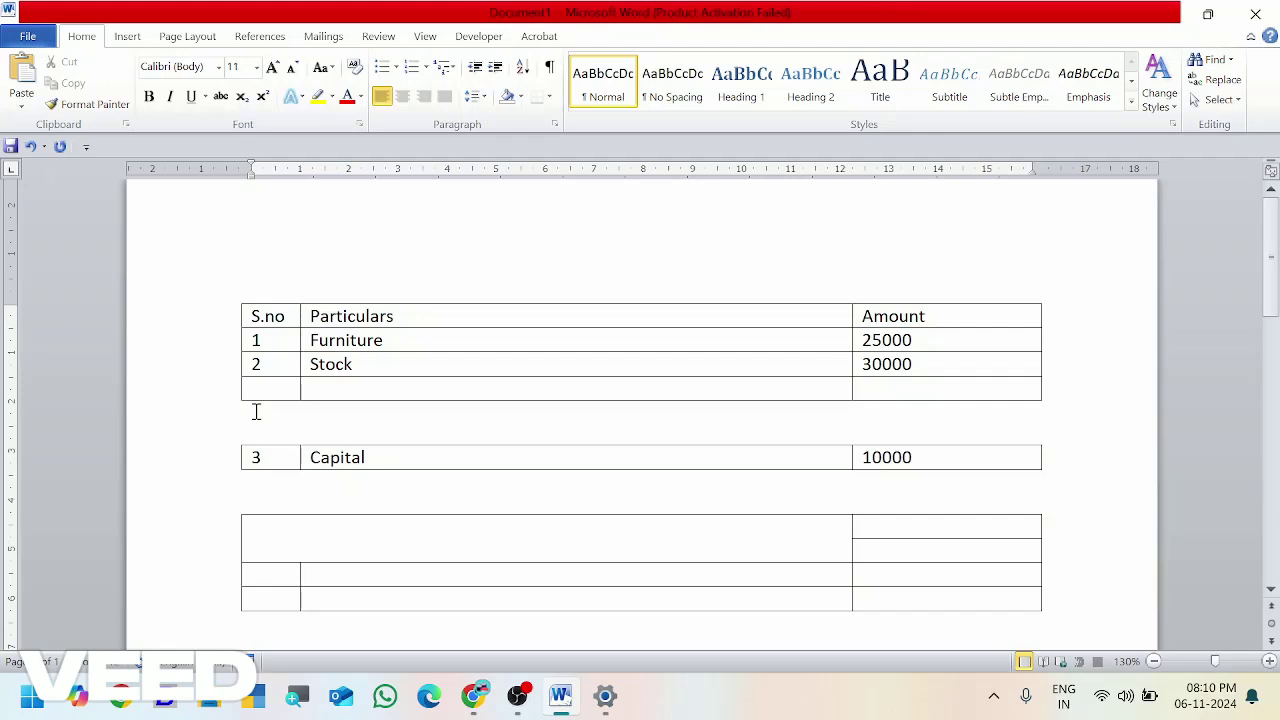
Split the upper table above the Stock row
{"action": "left_click", "coordinate": [256, 363]}
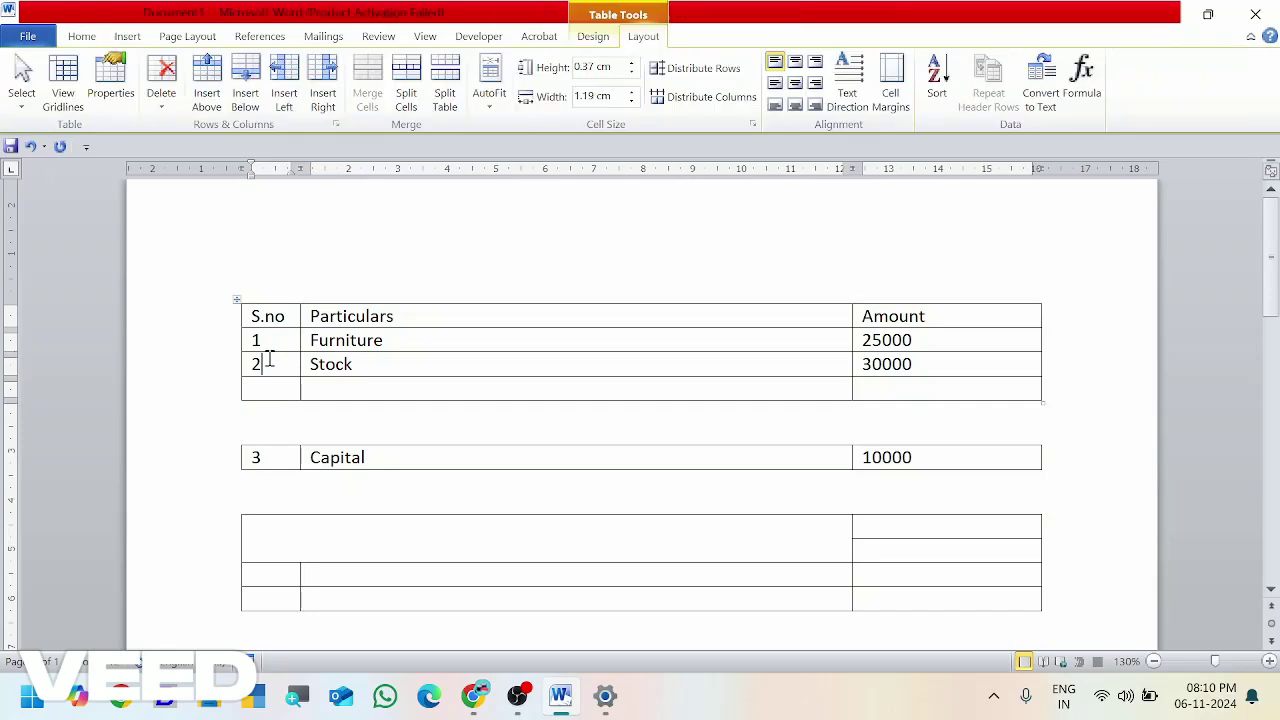
{"action": "left_click", "coordinate": [247, 363]}
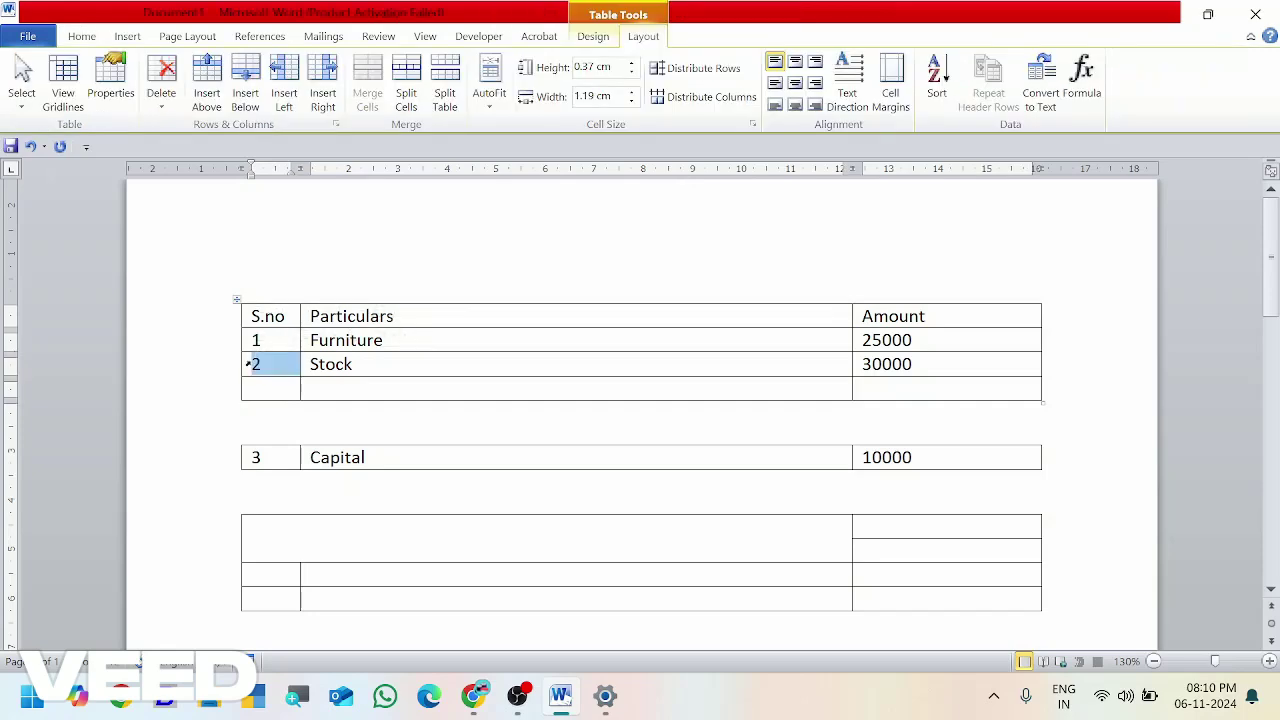
{"action": "left_click", "coordinate": [258, 365]}
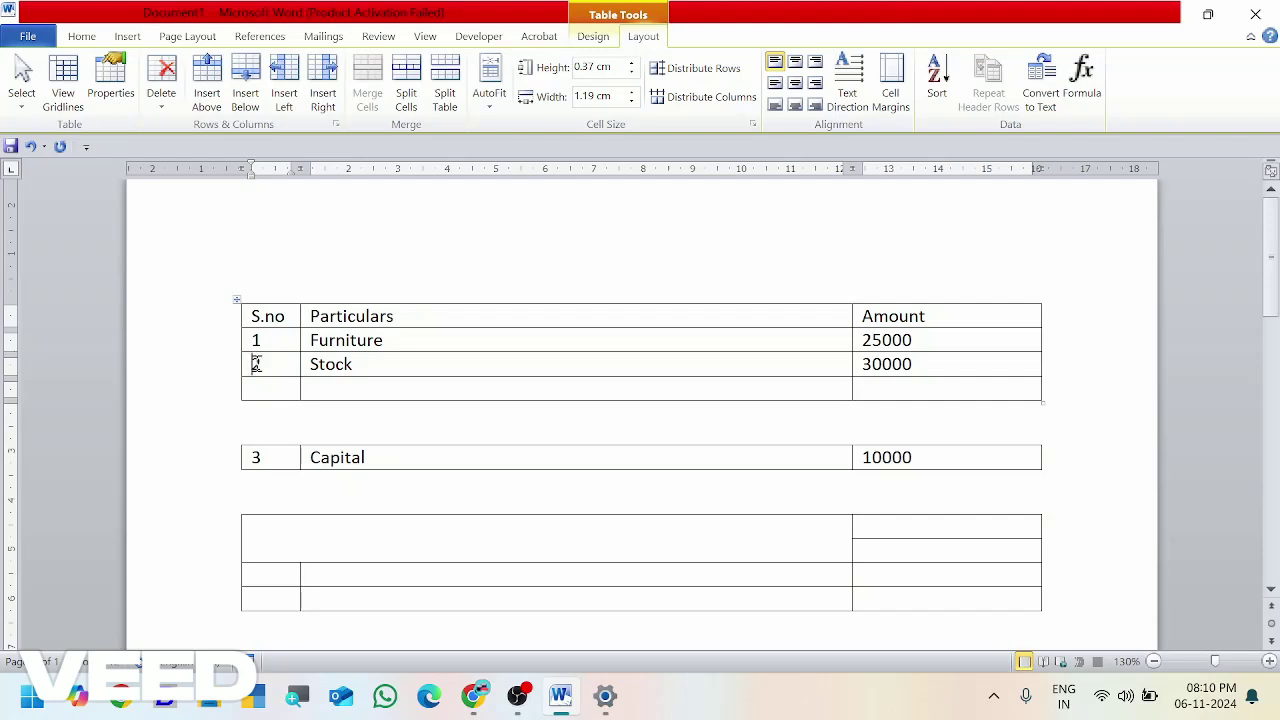
{"action": "key", "text": "ctrl+shift+Return"}
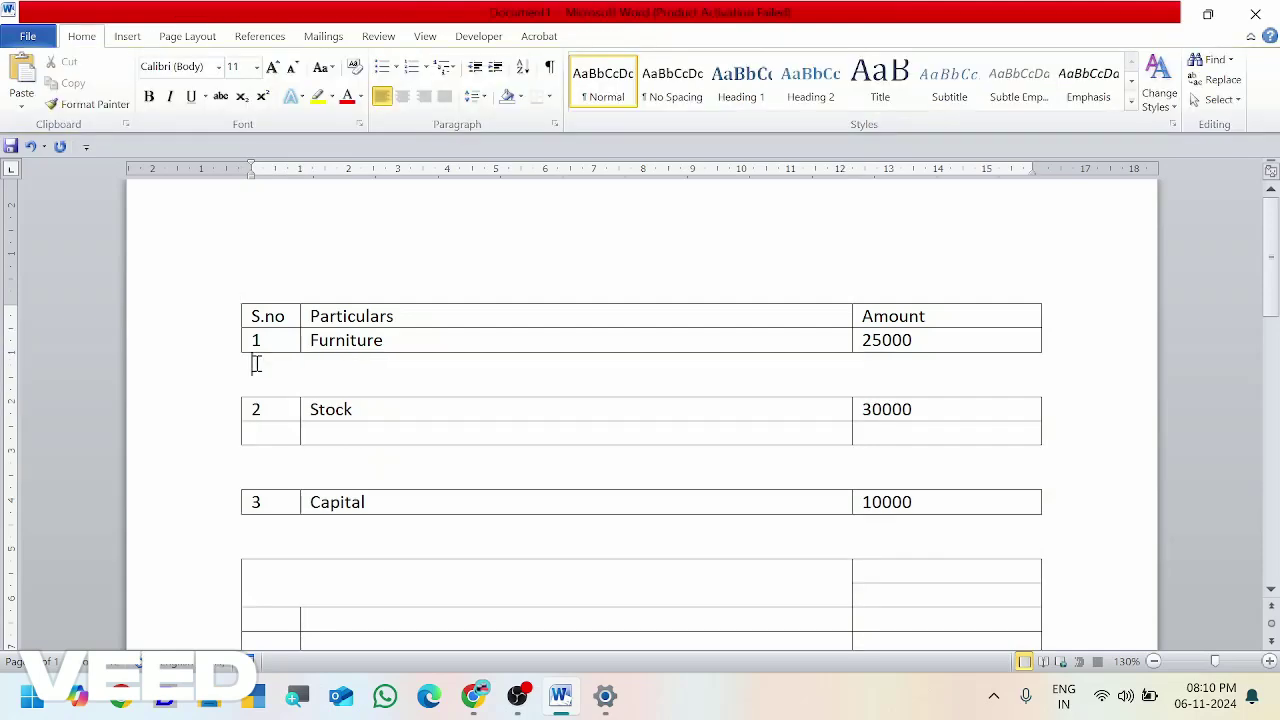